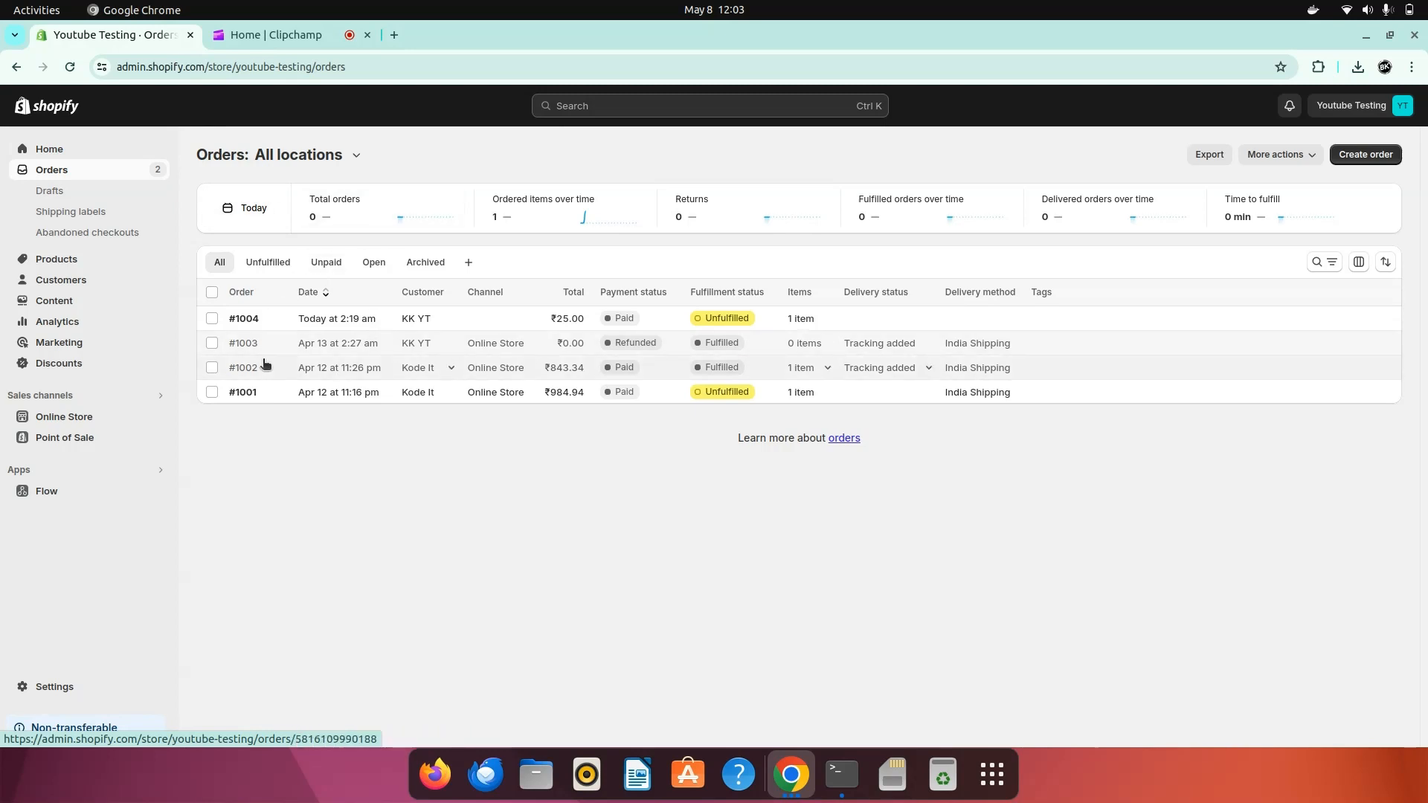
Step: Open the paid and fulfilled order from Apr 12 at 11:26 pm and start a return for it
{"action": "left_click", "coordinate": [62, 149]}
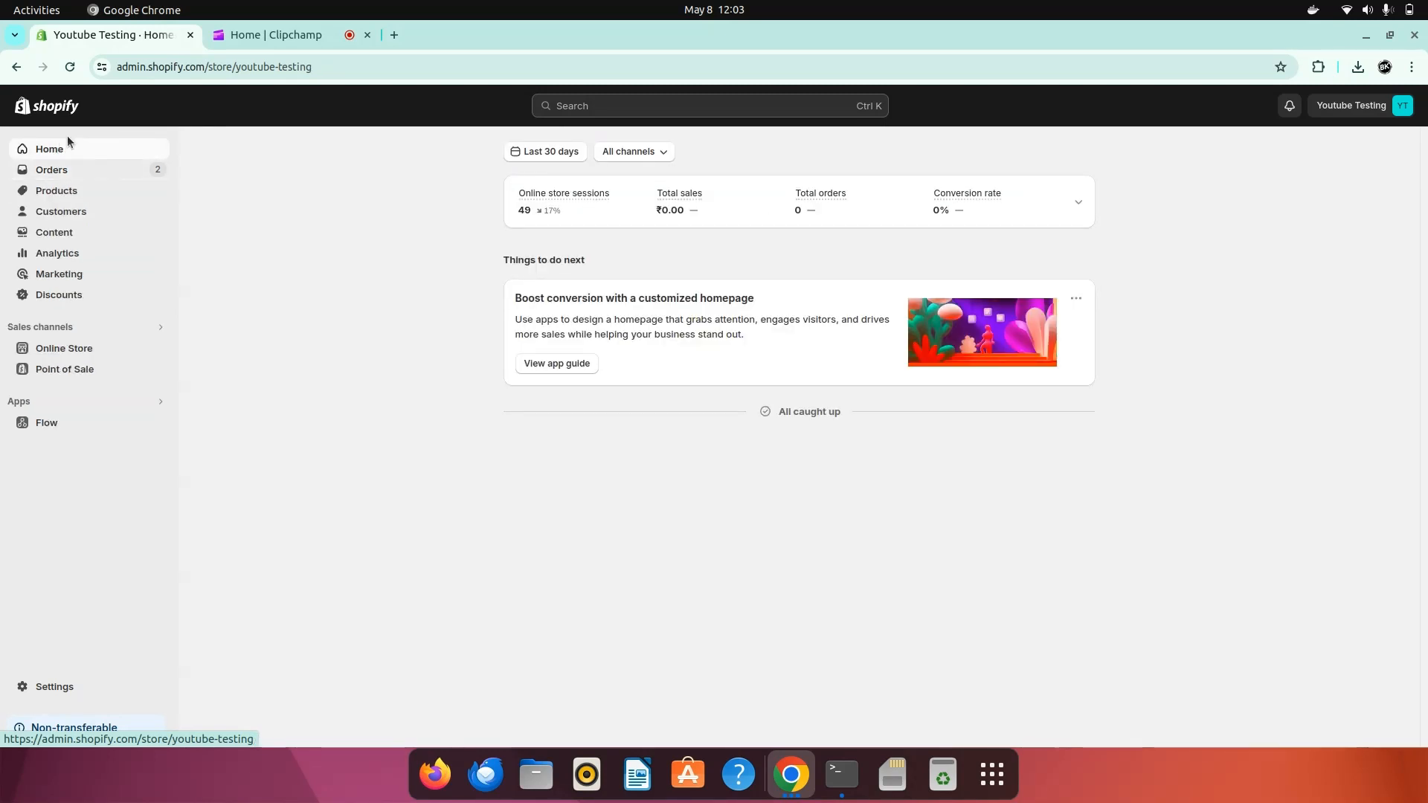
{"action": "left_click", "coordinate": [61, 172]}
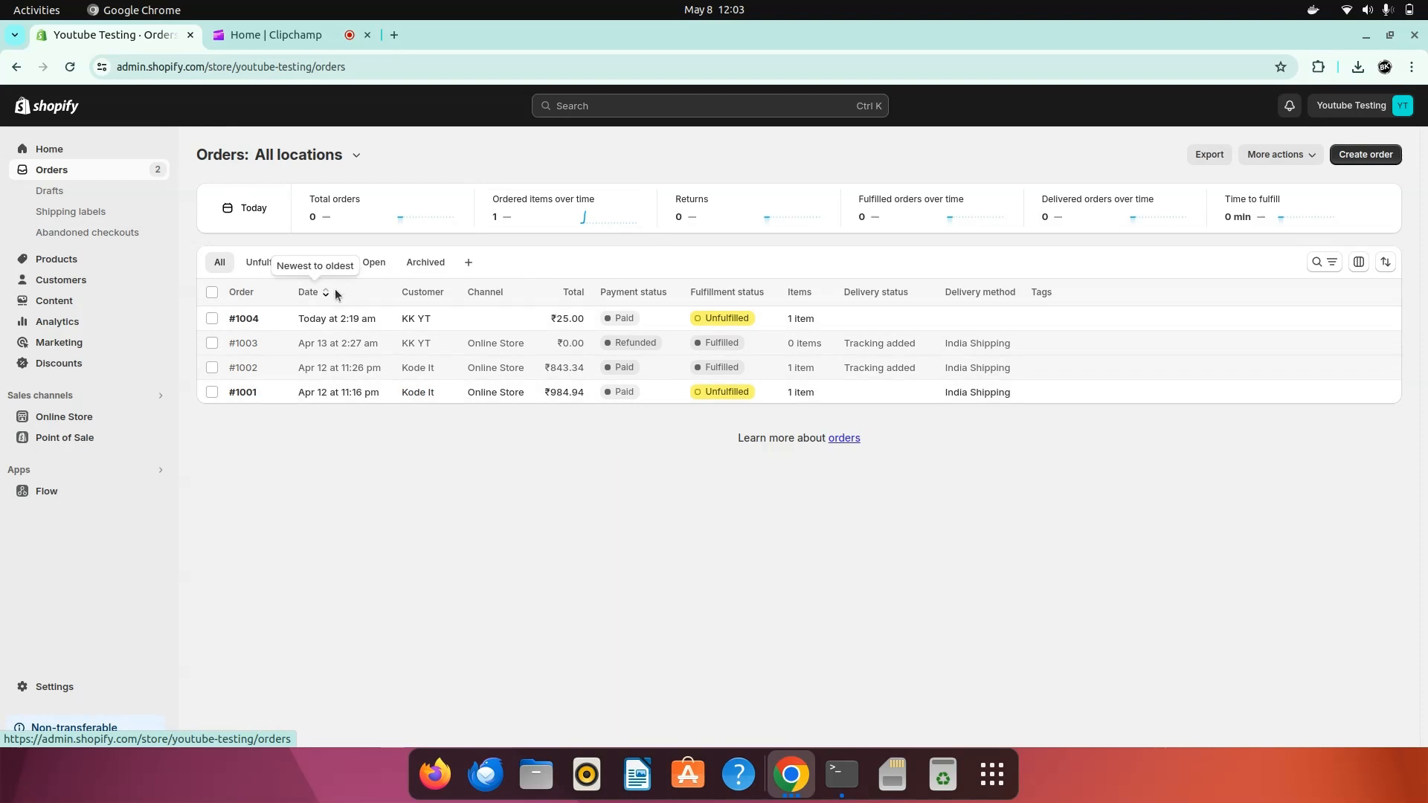
{"action": "left_click", "coordinate": [258, 369]}
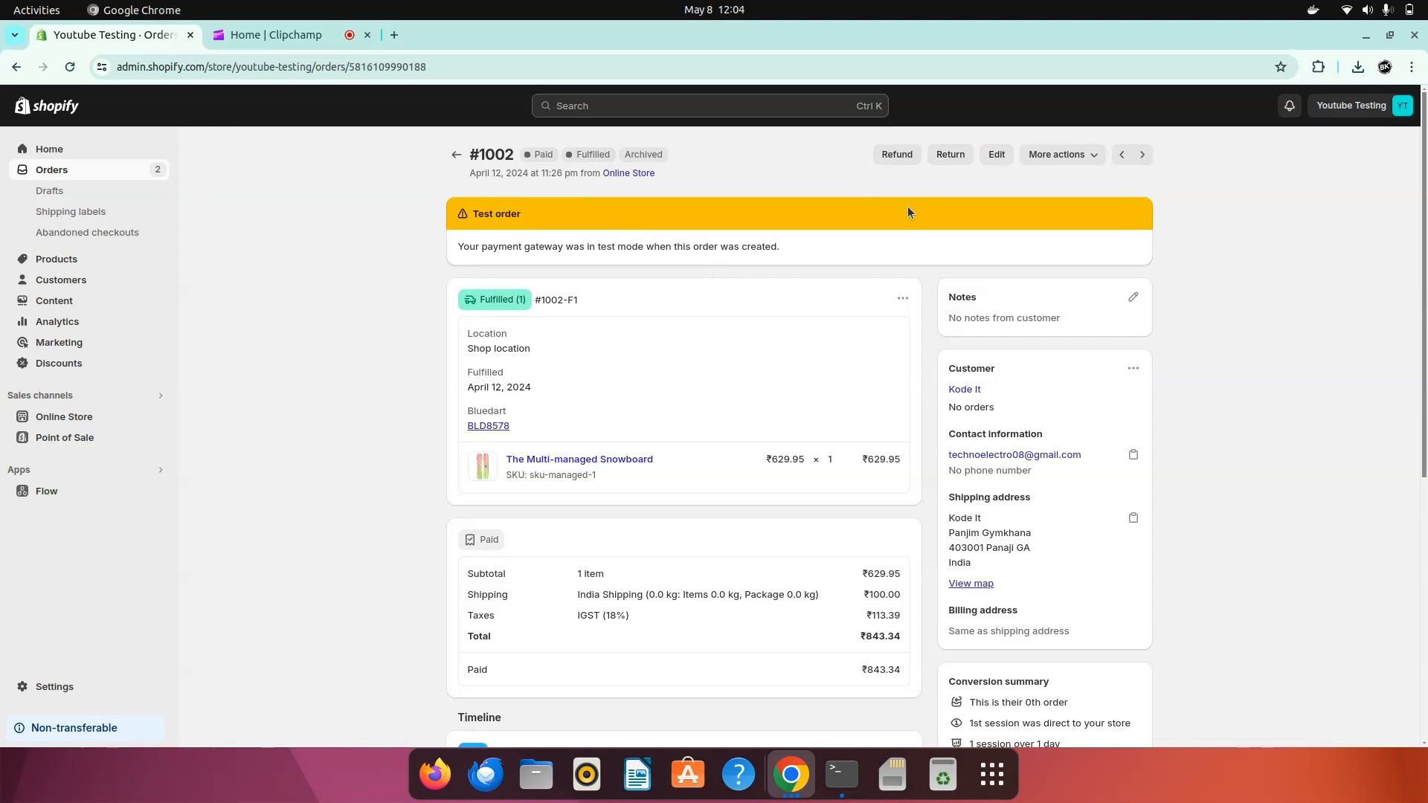
{"action": "left_click", "coordinate": [962, 158]}
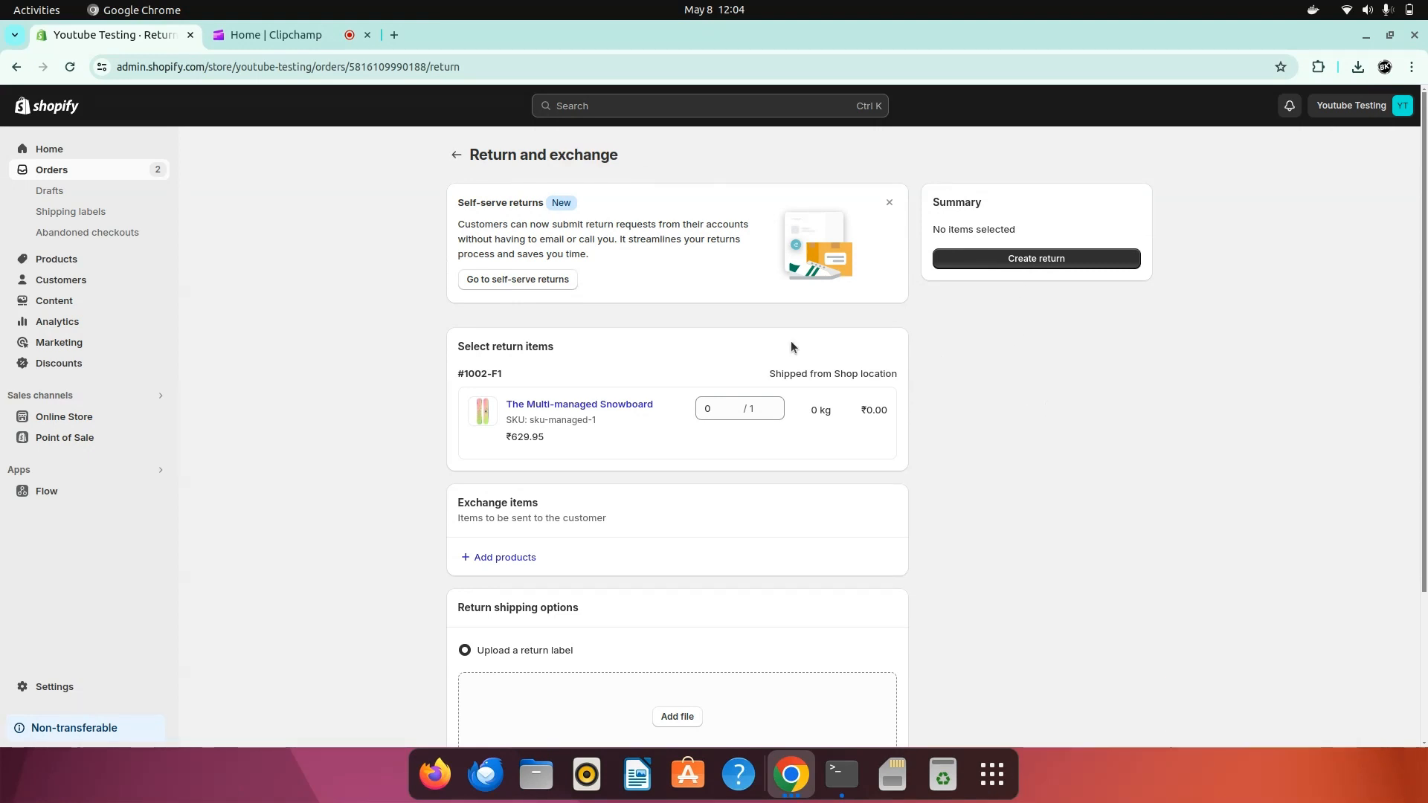
Step: Set the return quantity of The Multi-managed Snowboard to 1 with the return reason "Received the wrong item"
{"action": "scroll", "coordinate": [763, 339], "scroll_direction": "down", "scroll_amount": 1}
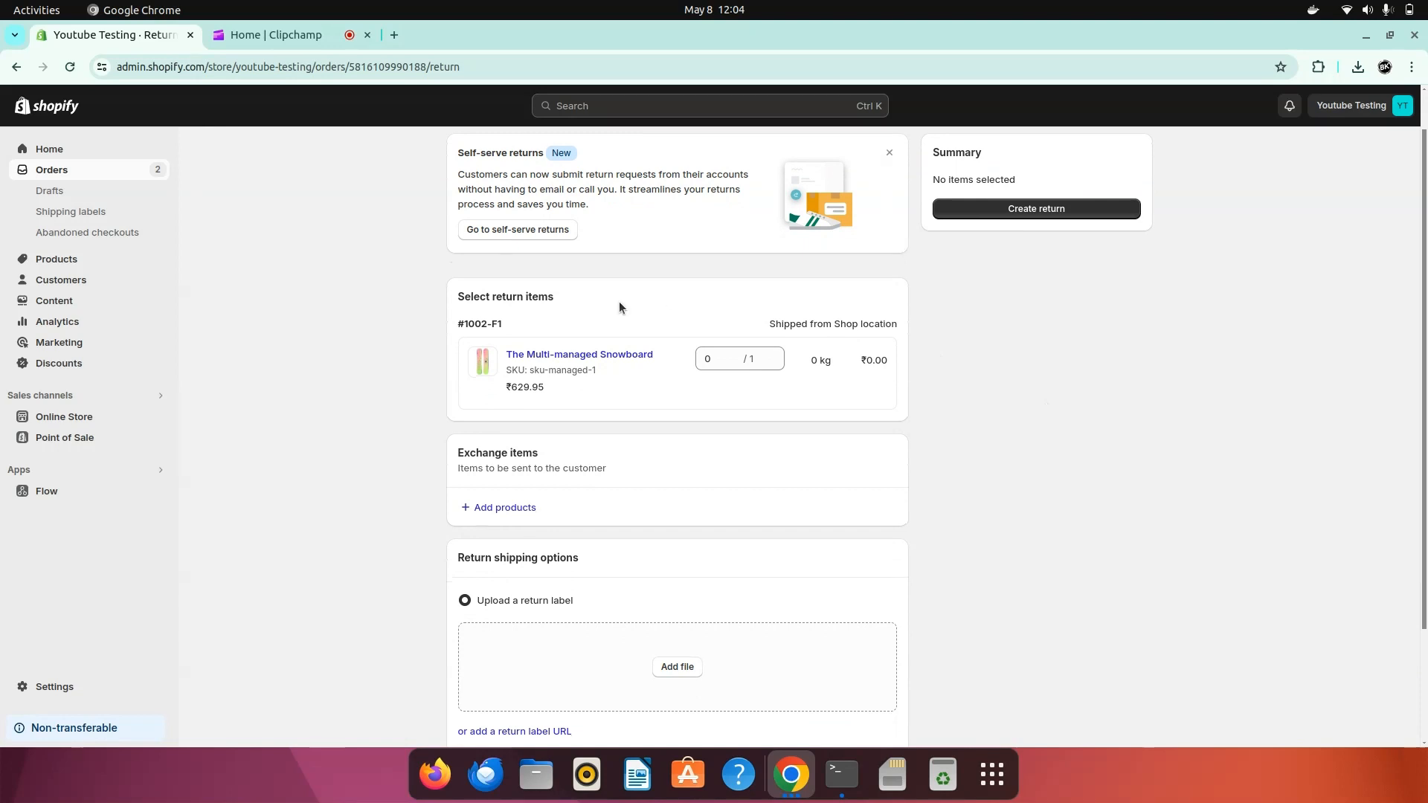
{"action": "scroll", "coordinate": [619, 303], "scroll_direction": "down", "scroll_amount": 1}
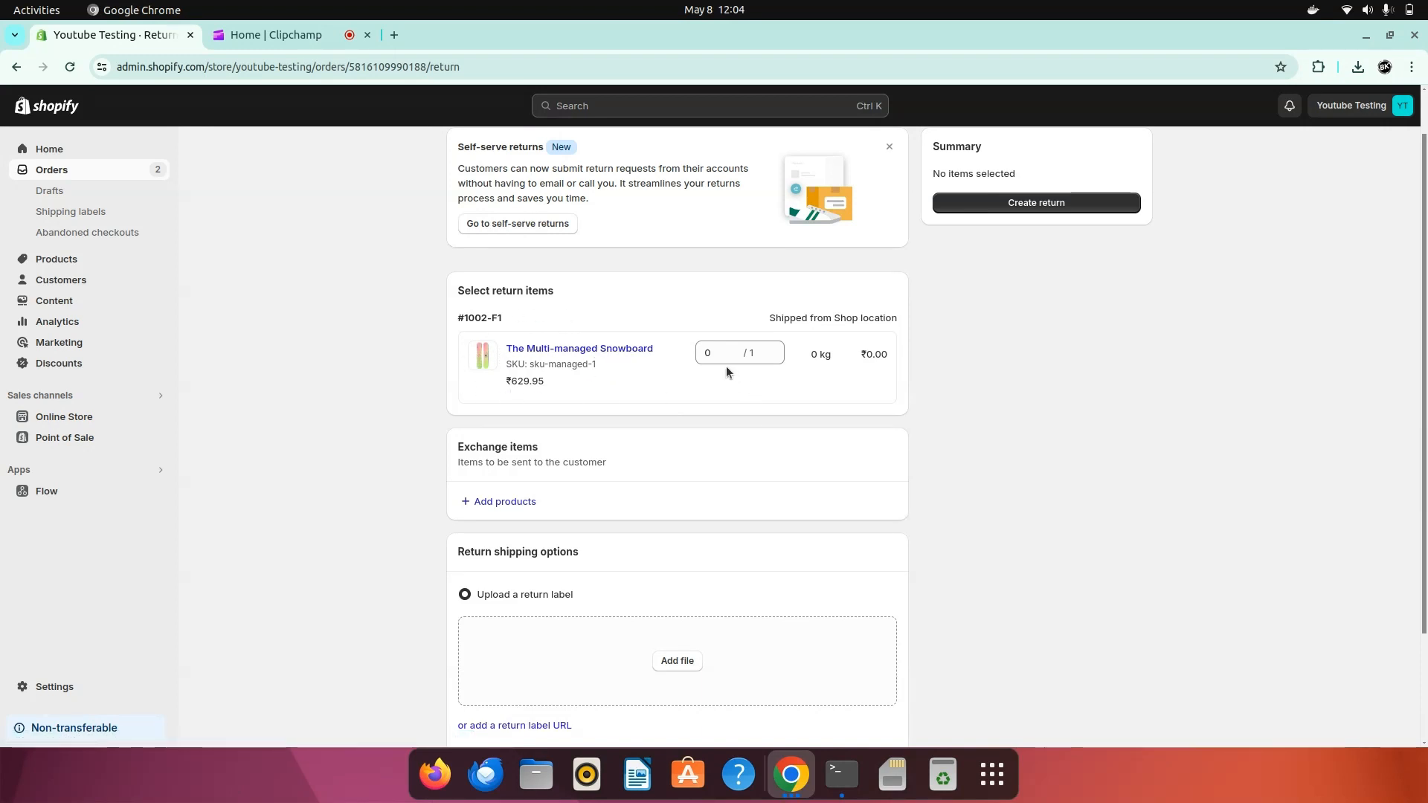
{"action": "left_click", "coordinate": [777, 355]}
{"action": "left_click", "coordinate": [775, 348]}
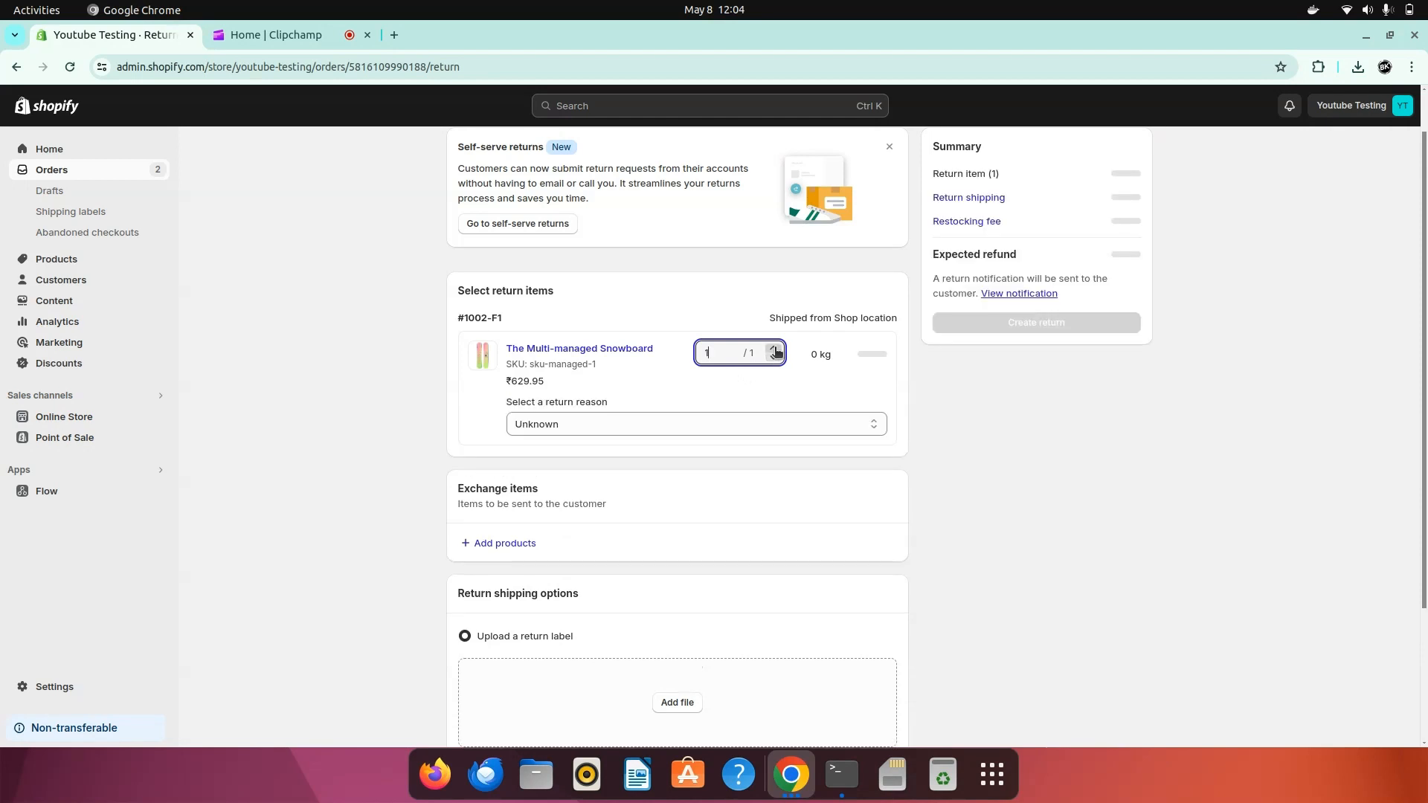
{"action": "left_click", "coordinate": [948, 434]}
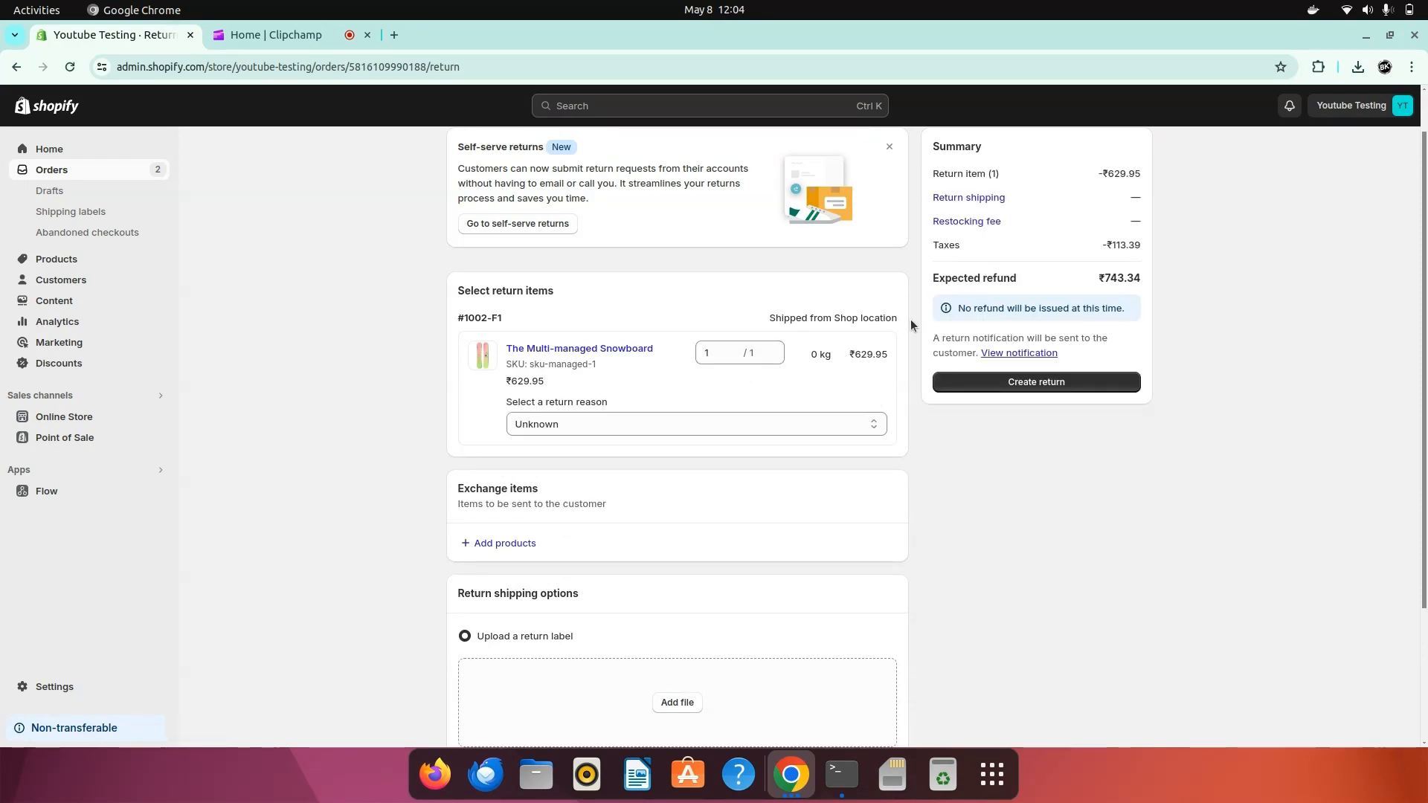
{"action": "scroll", "coordinate": [1090, 427], "scroll_direction": "up", "scroll_amount": 1}
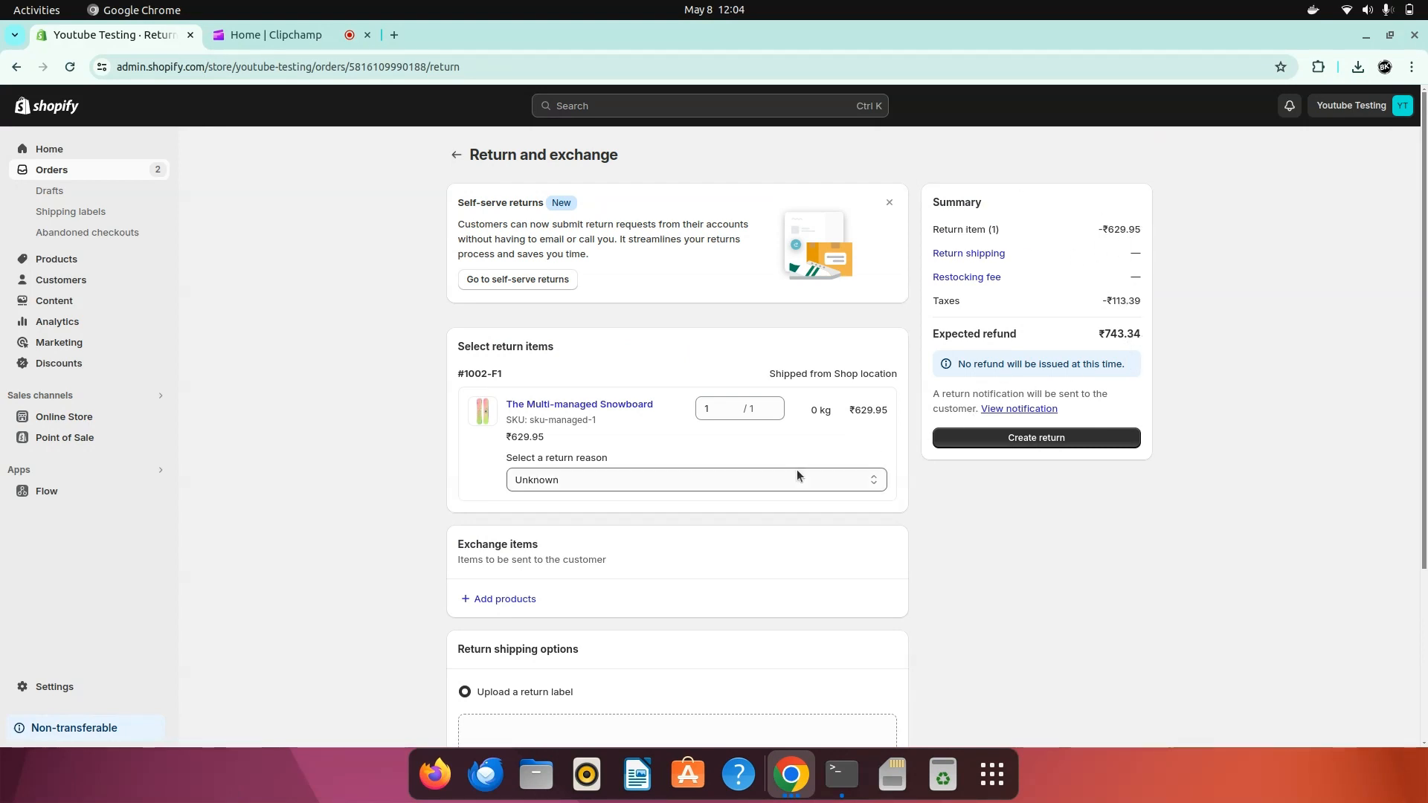
{"action": "left_click", "coordinate": [745, 480]}
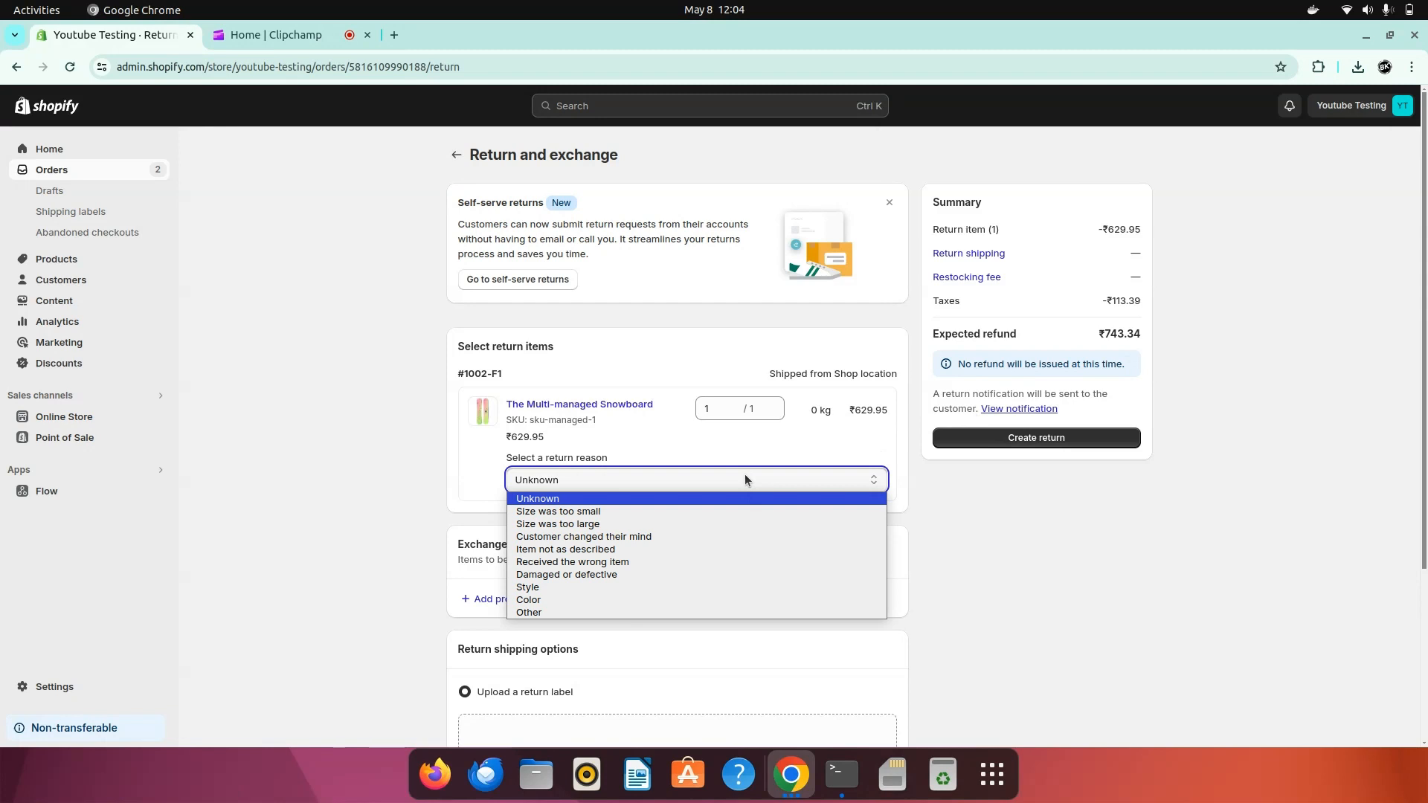
{"action": "left_click", "coordinate": [588, 561]}
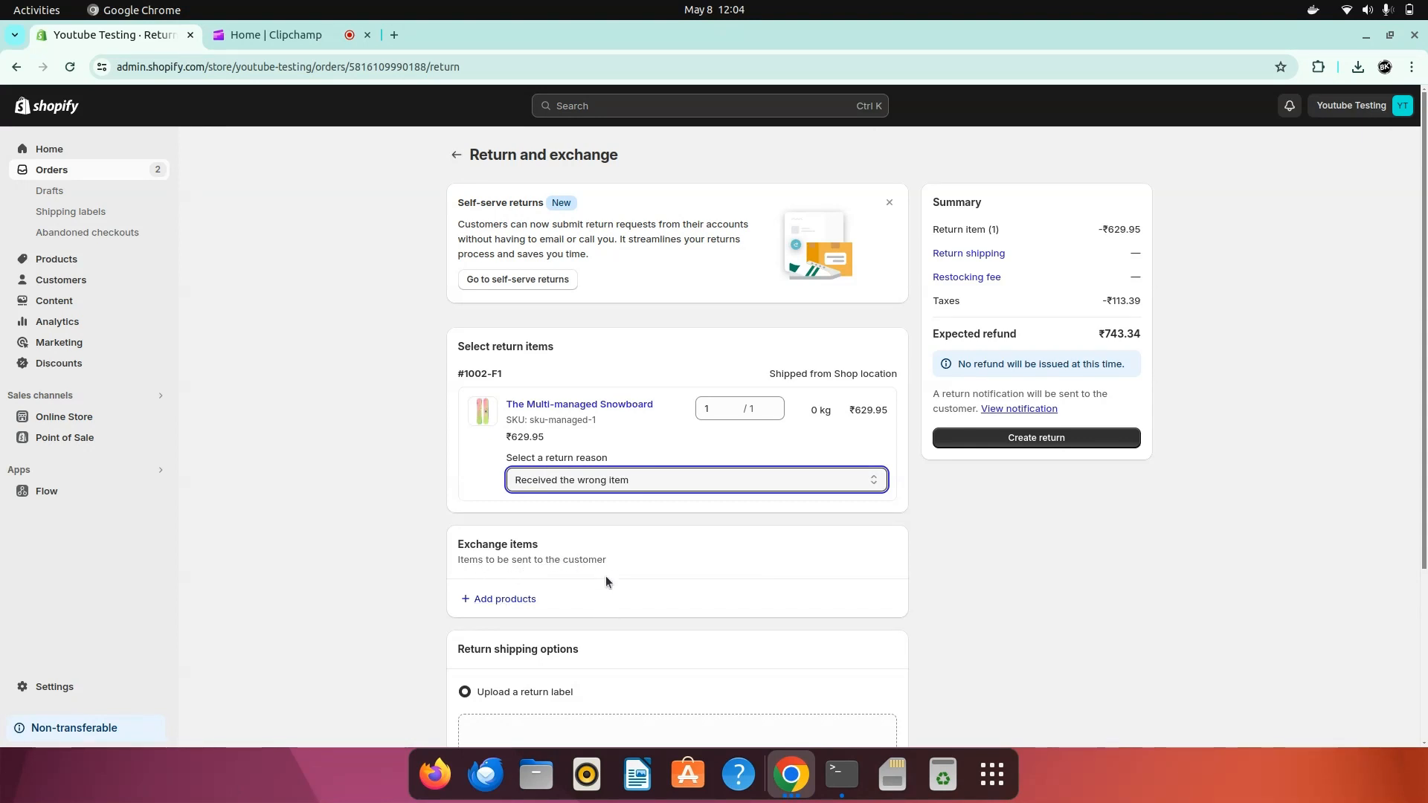
Step: Add the Large / Blue variant of Best Slide as the exchange item
{"action": "scroll", "coordinate": [605, 581], "scroll_direction": "down", "scroll_amount": 1}
{"action": "scroll", "coordinate": [671, 593], "scroll_direction": "down", "scroll_amount": 3}
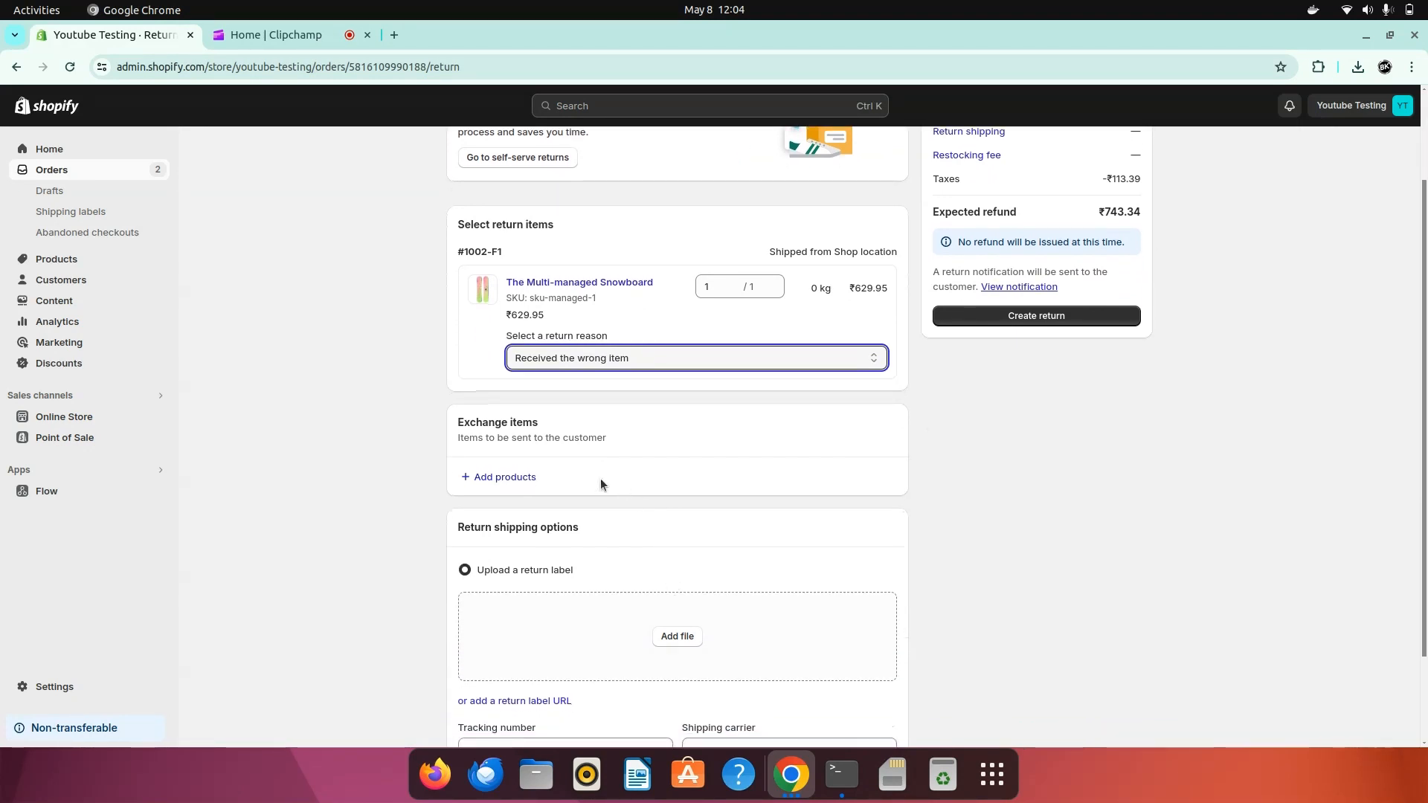
{"action": "left_click", "coordinate": [497, 478]}
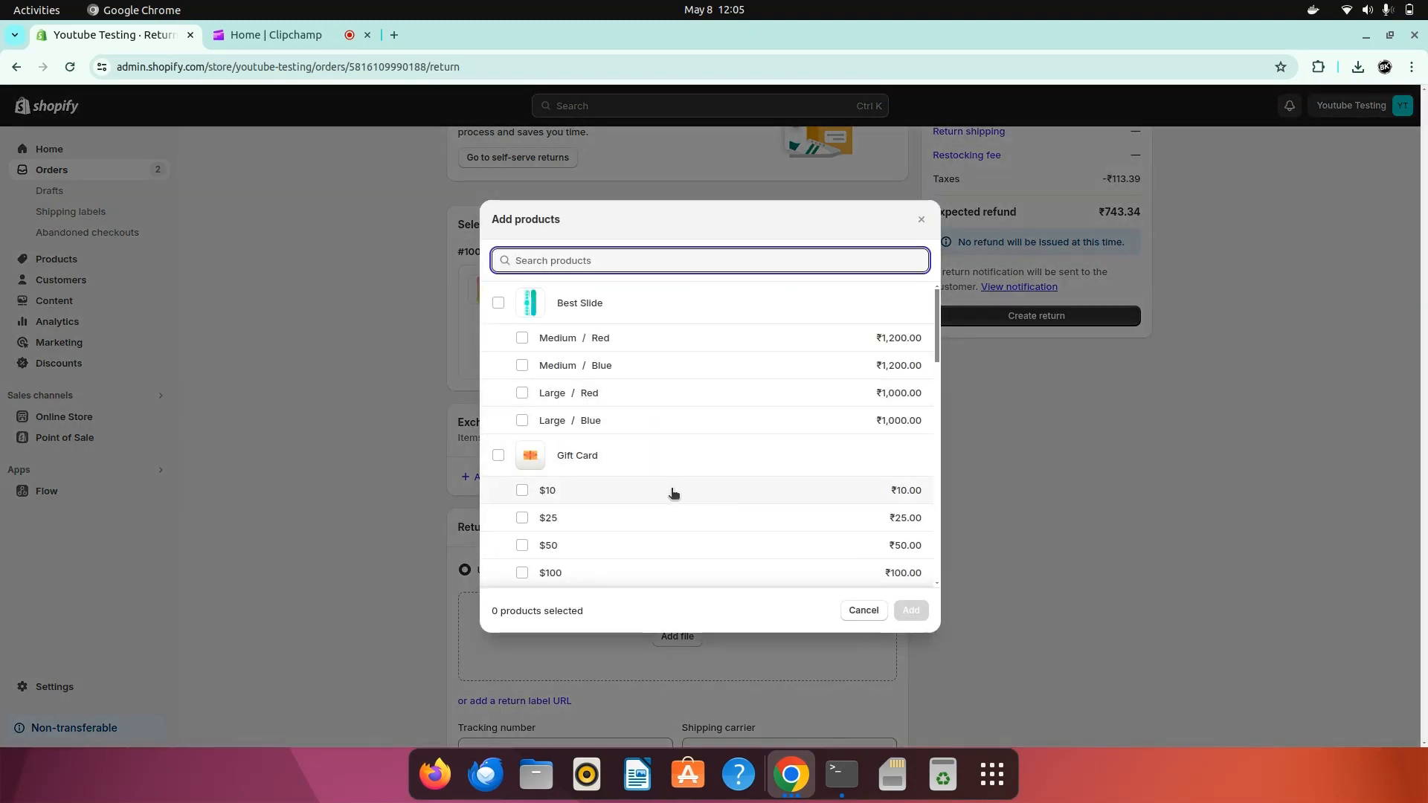
{"action": "left_click", "coordinate": [522, 420]}
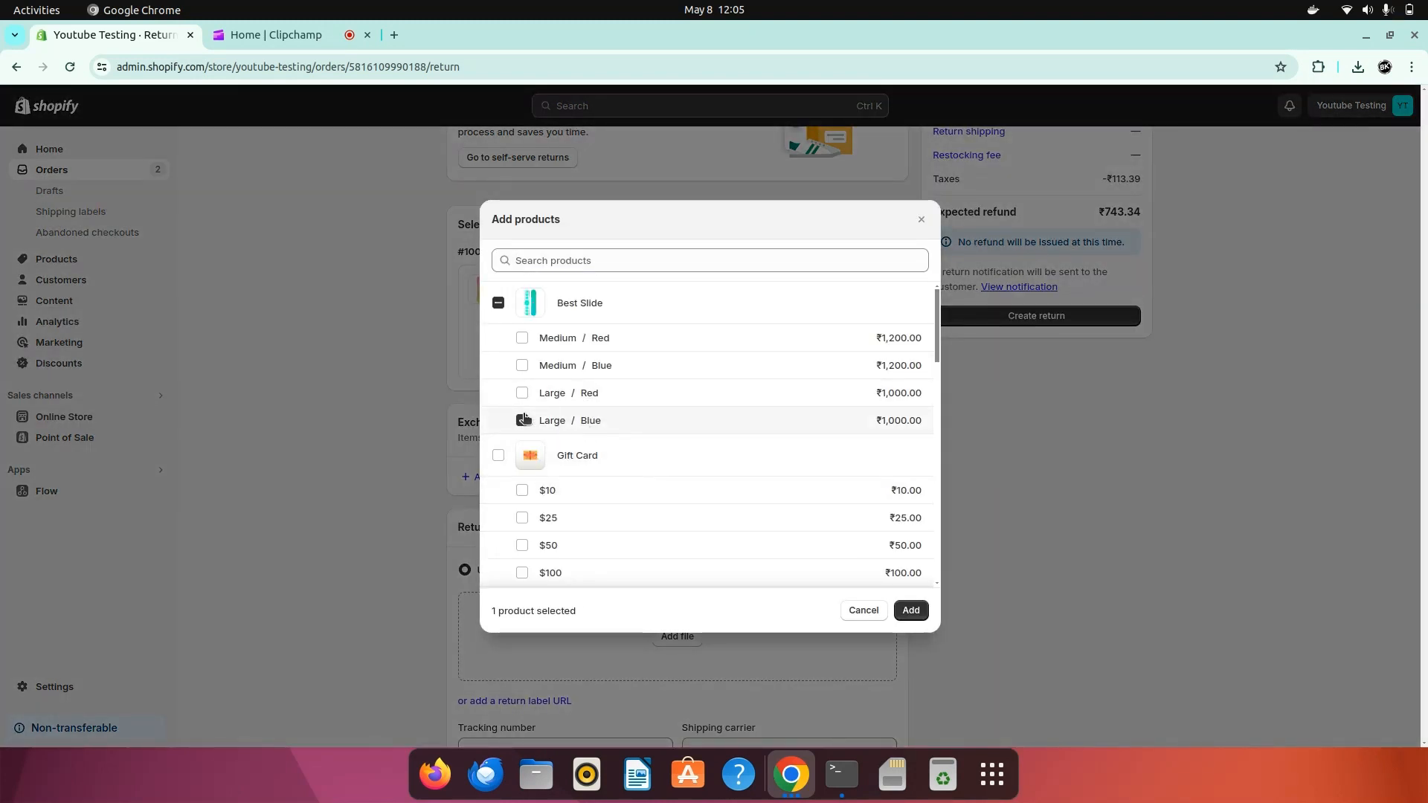
{"action": "left_click", "coordinate": [919, 612]}
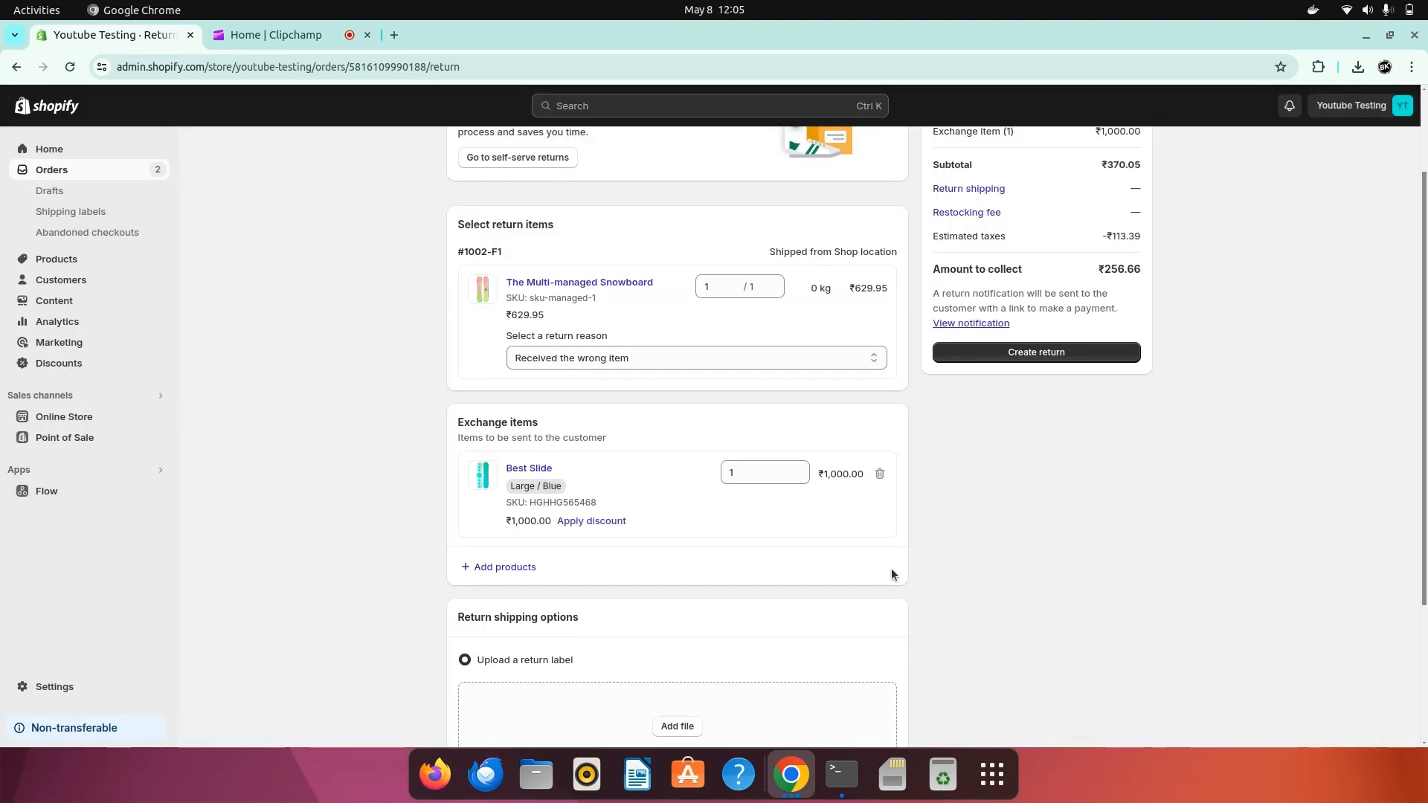
Step: Apply an amount discount of ₹150 to the Best Slide exchange item
{"action": "left_click", "coordinate": [597, 522]}
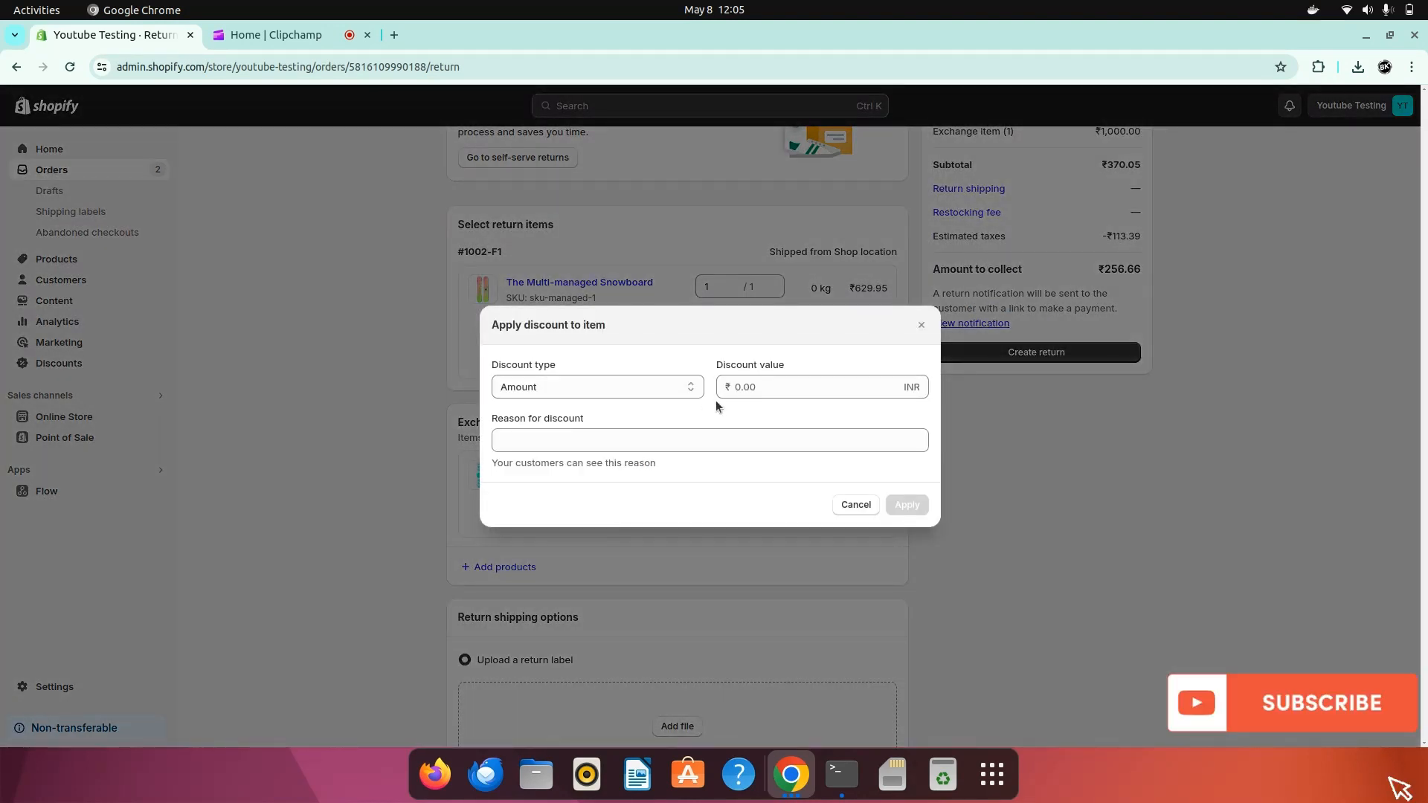
{"action": "left_click", "coordinate": [768, 394]}
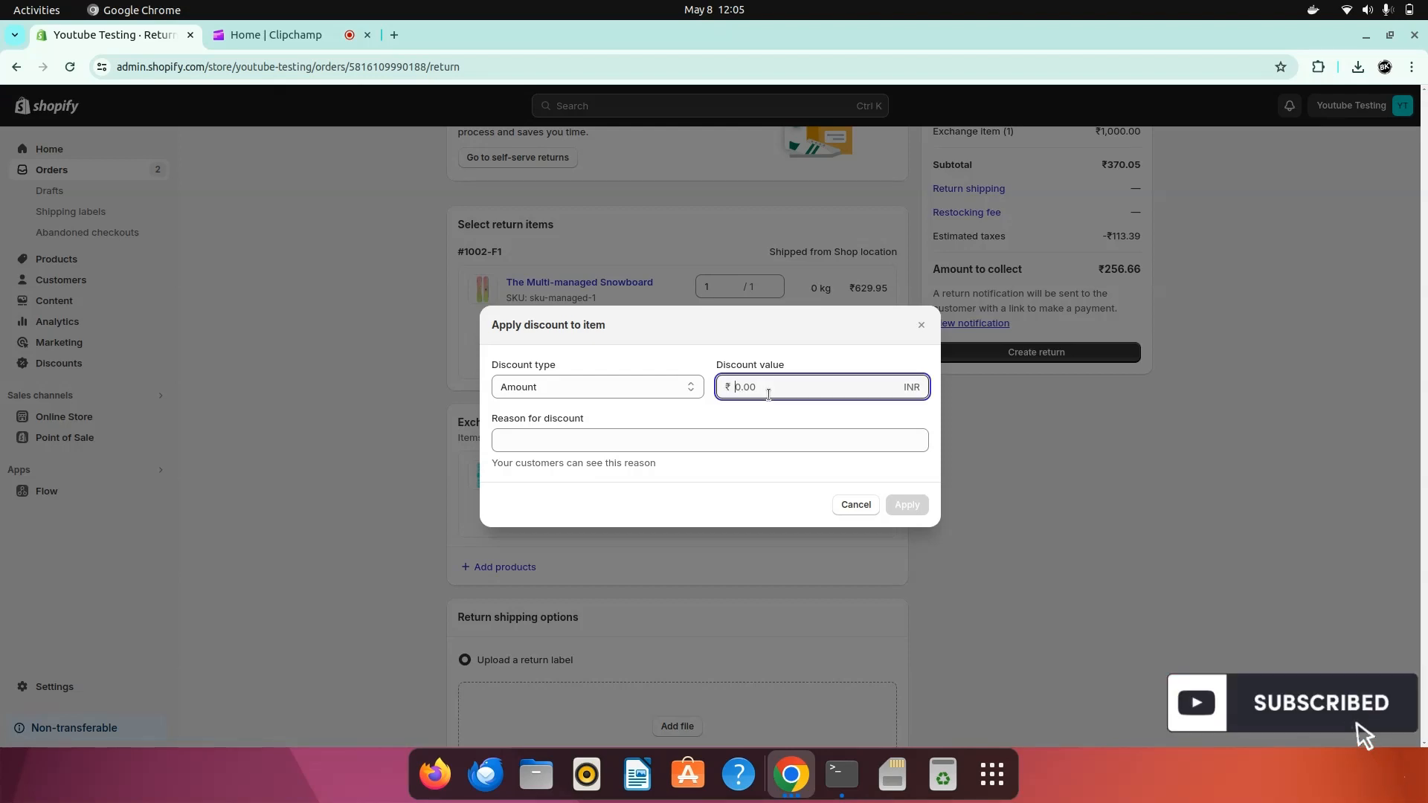
{"action": "type", "text": "150"}
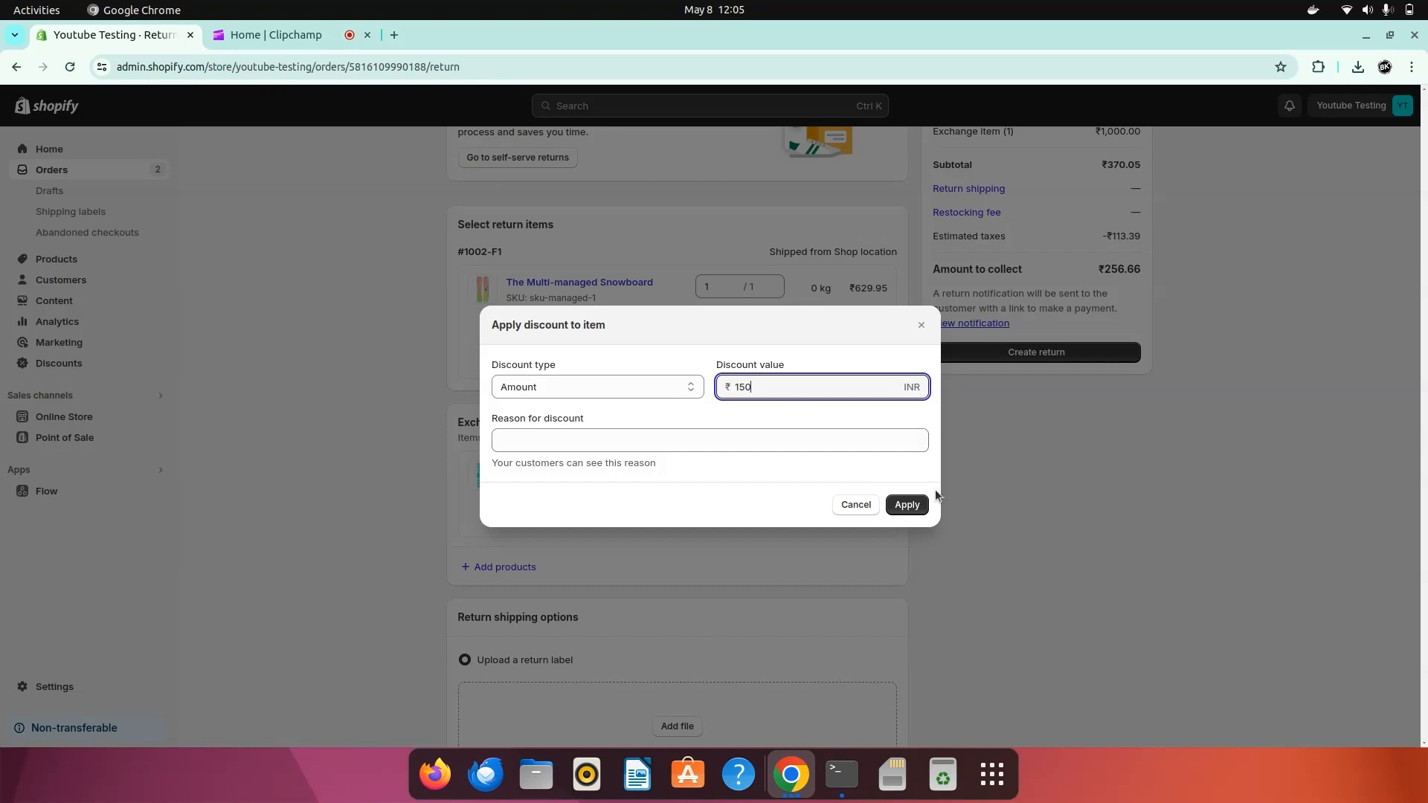
{"action": "left_click", "coordinate": [908, 504]}
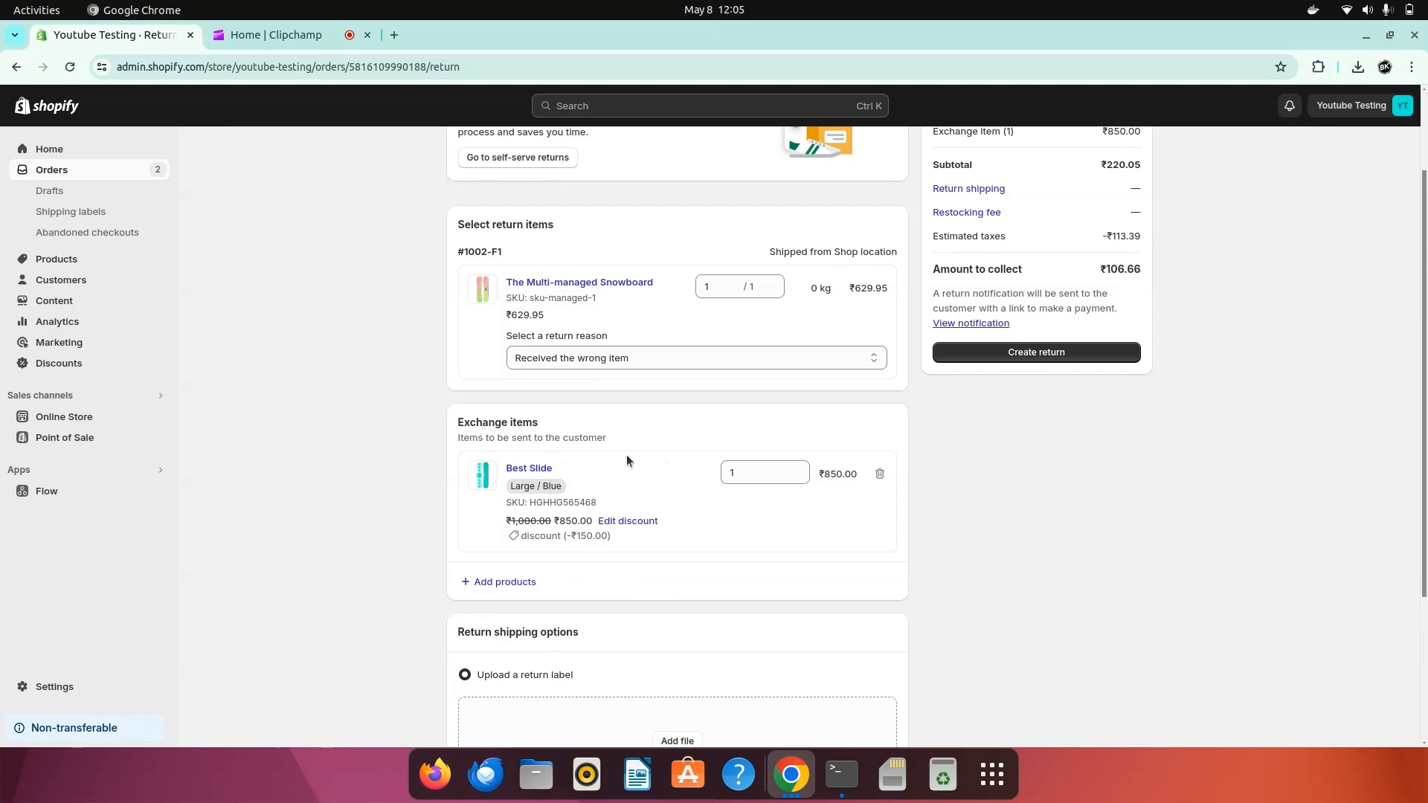
Step: Enter the return shipment's tracking number and set the shipping carrier to Ecom Express
{"action": "scroll", "coordinate": [1015, 557], "scroll_direction": "down", "scroll_amount": 2}
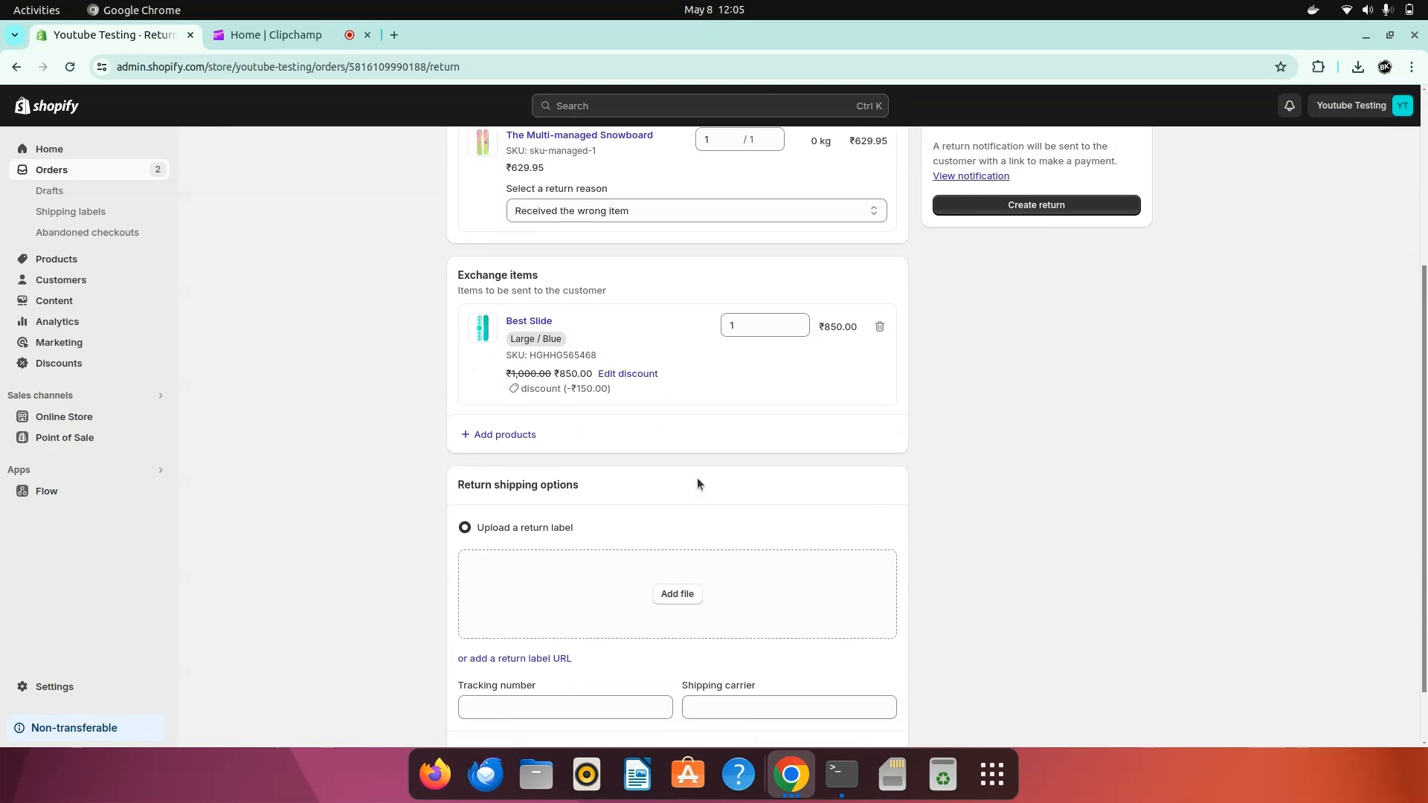
{"action": "scroll", "coordinate": [685, 481], "scroll_direction": "down", "scroll_amount": 1}
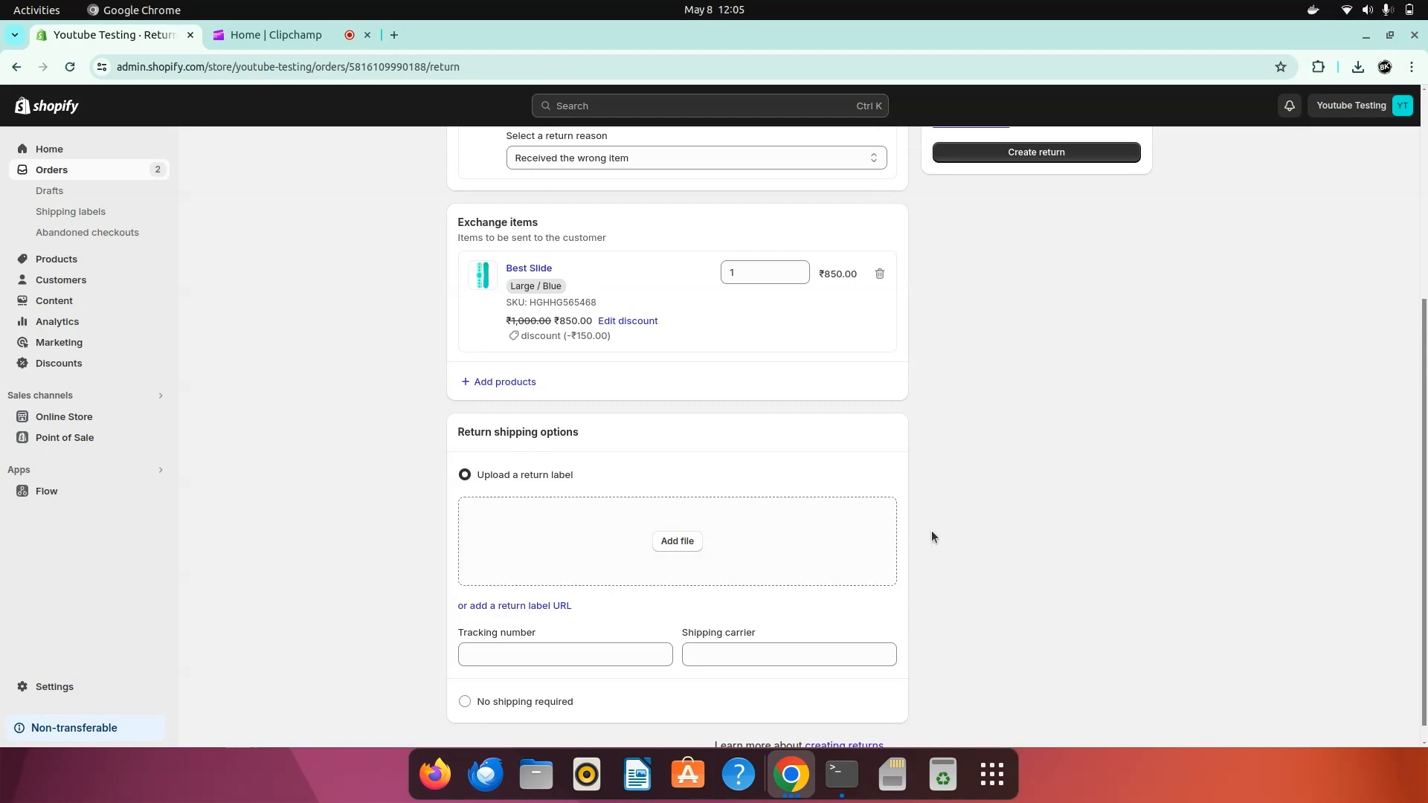
{"action": "scroll", "coordinate": [754, 534], "scroll_direction": "down", "scroll_amount": 1}
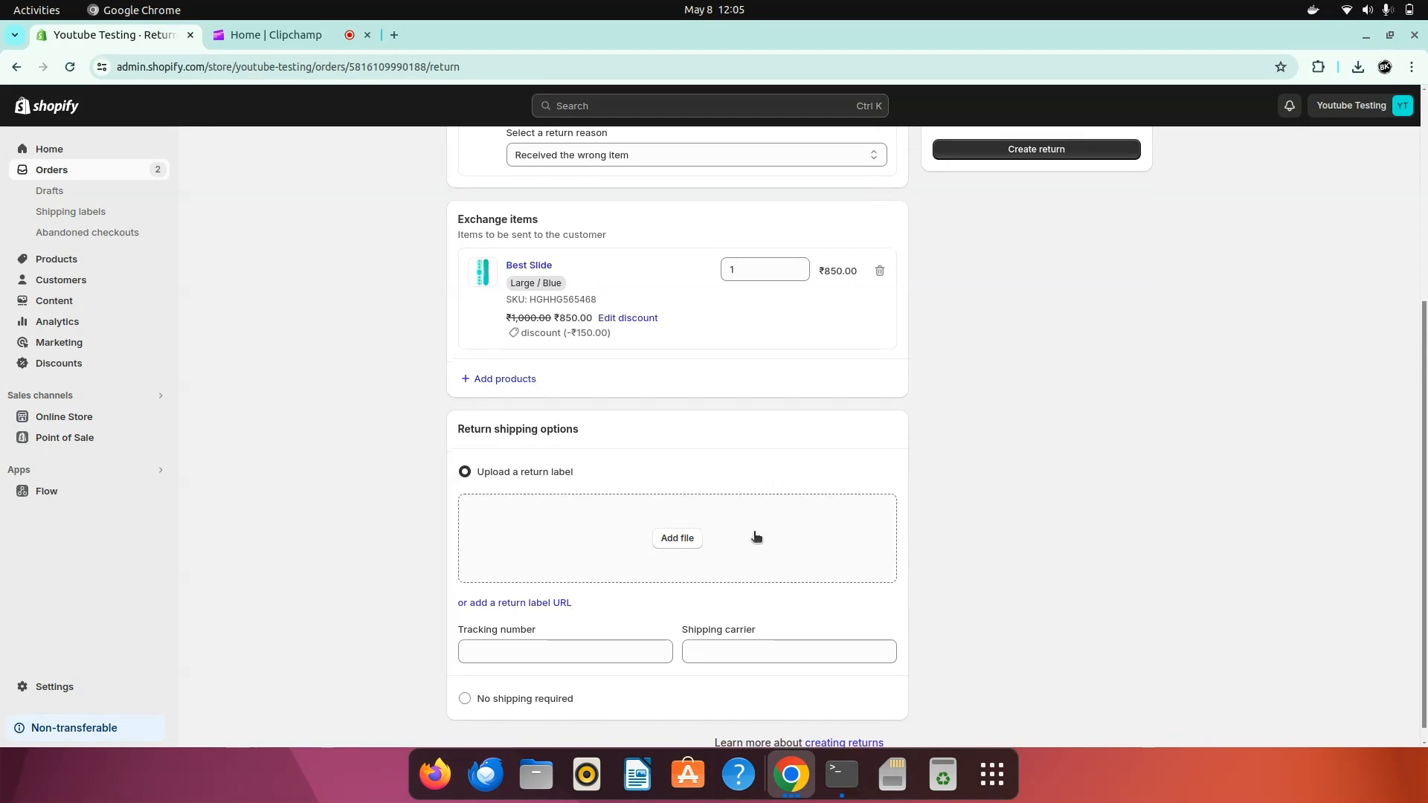
{"action": "left_click", "coordinate": [566, 658]}
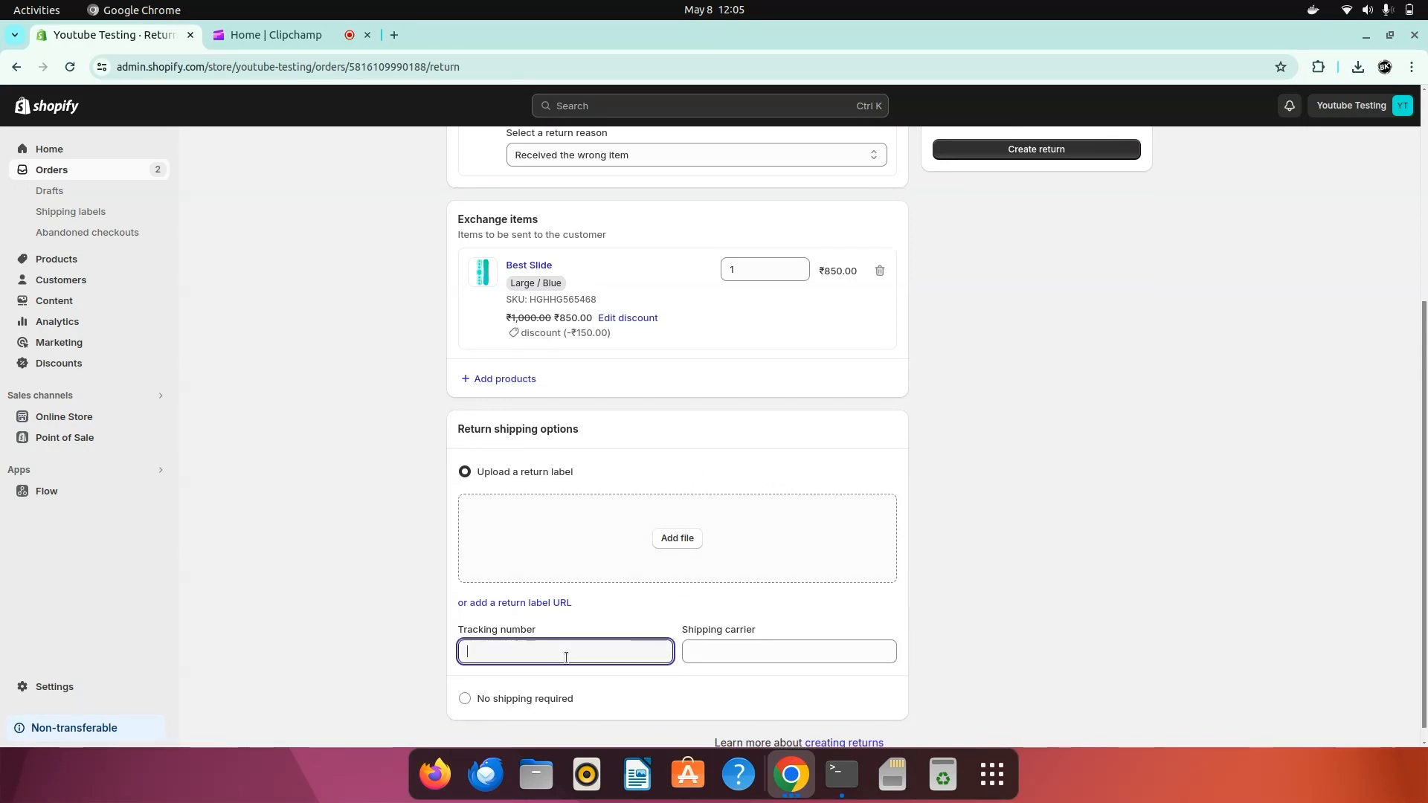
{"action": "type", "text": "878545457"}
{"action": "left_click", "coordinate": [751, 651]}
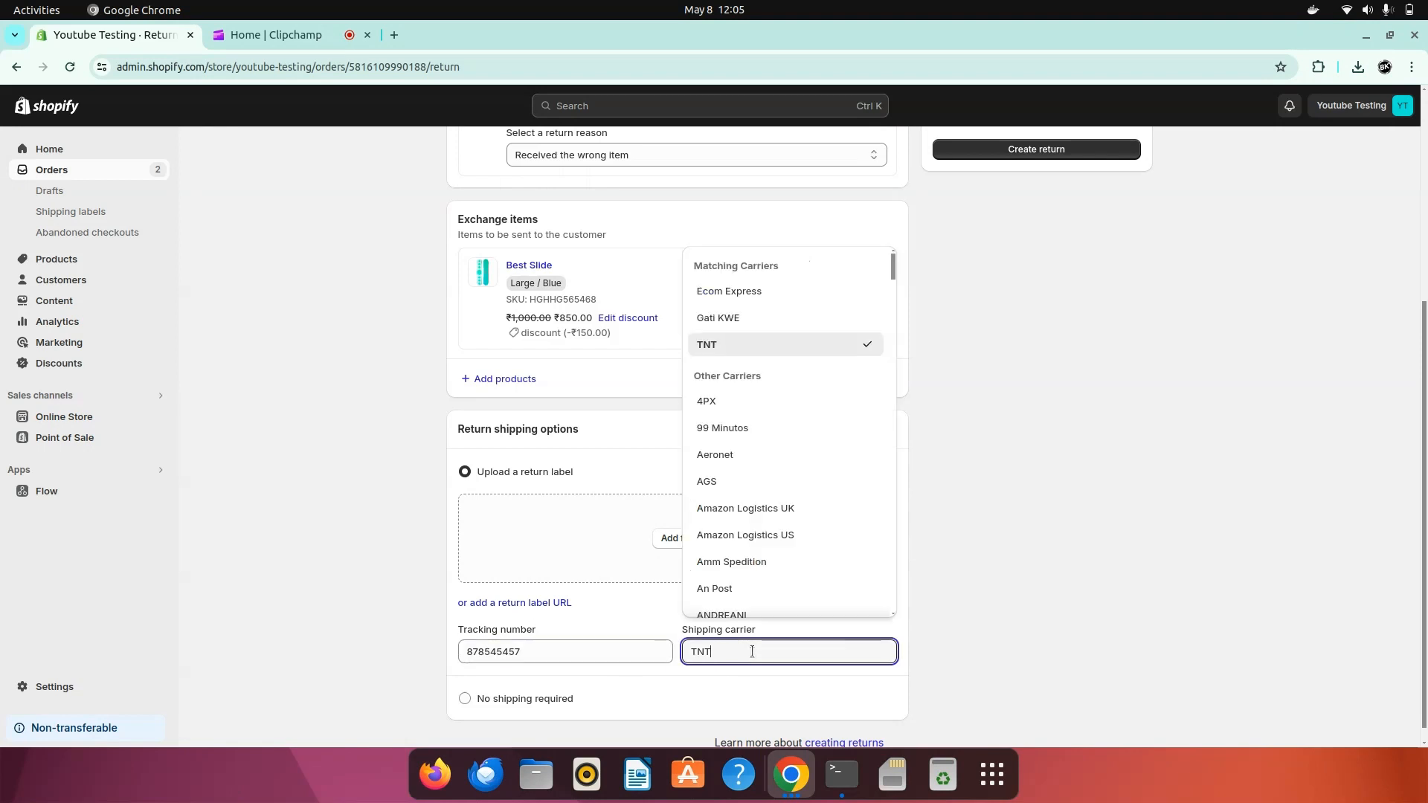
{"action": "left_click", "coordinate": [781, 296]}
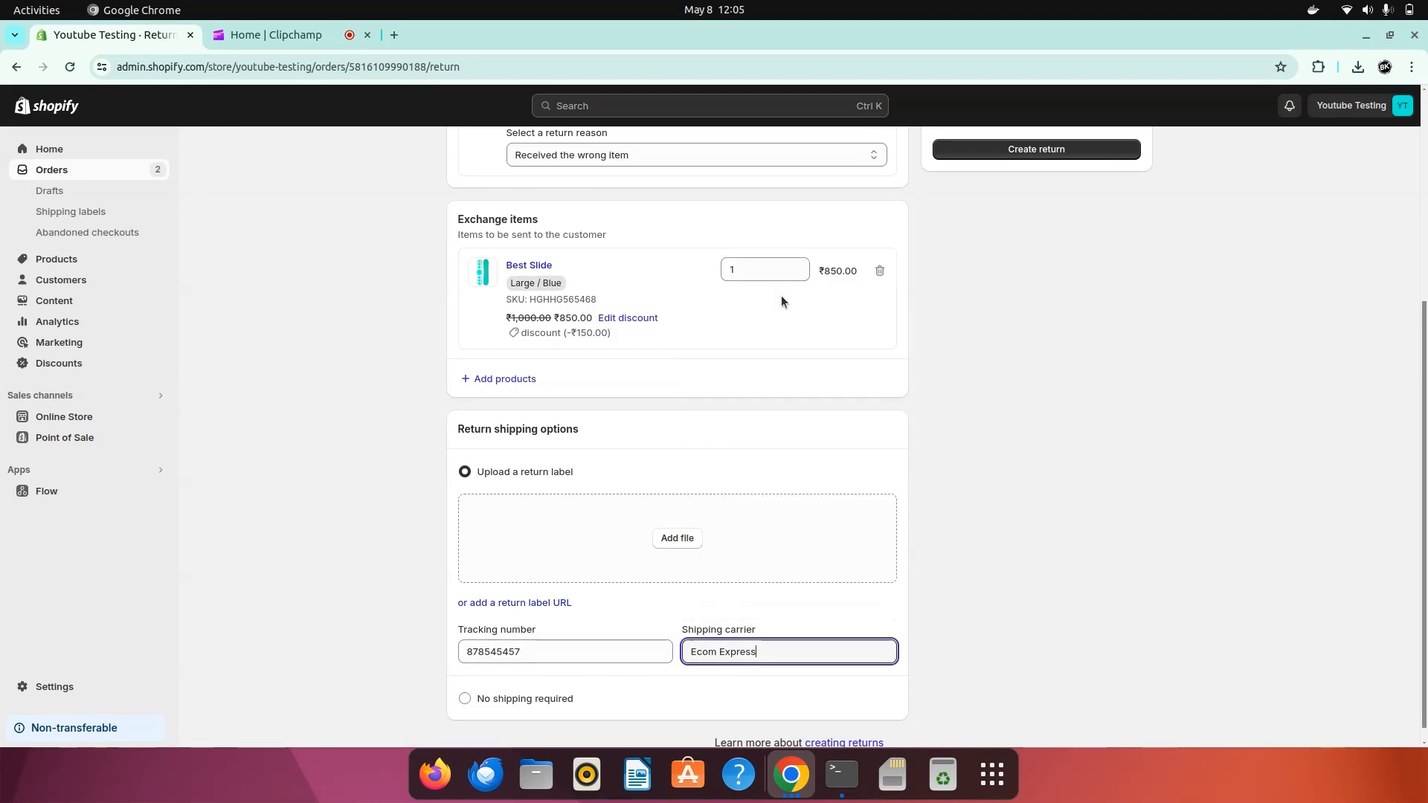
Step: Review the return and exchange details and create the return
{"action": "scroll", "coordinate": [1095, 405], "scroll_direction": "up", "scroll_amount": 5}
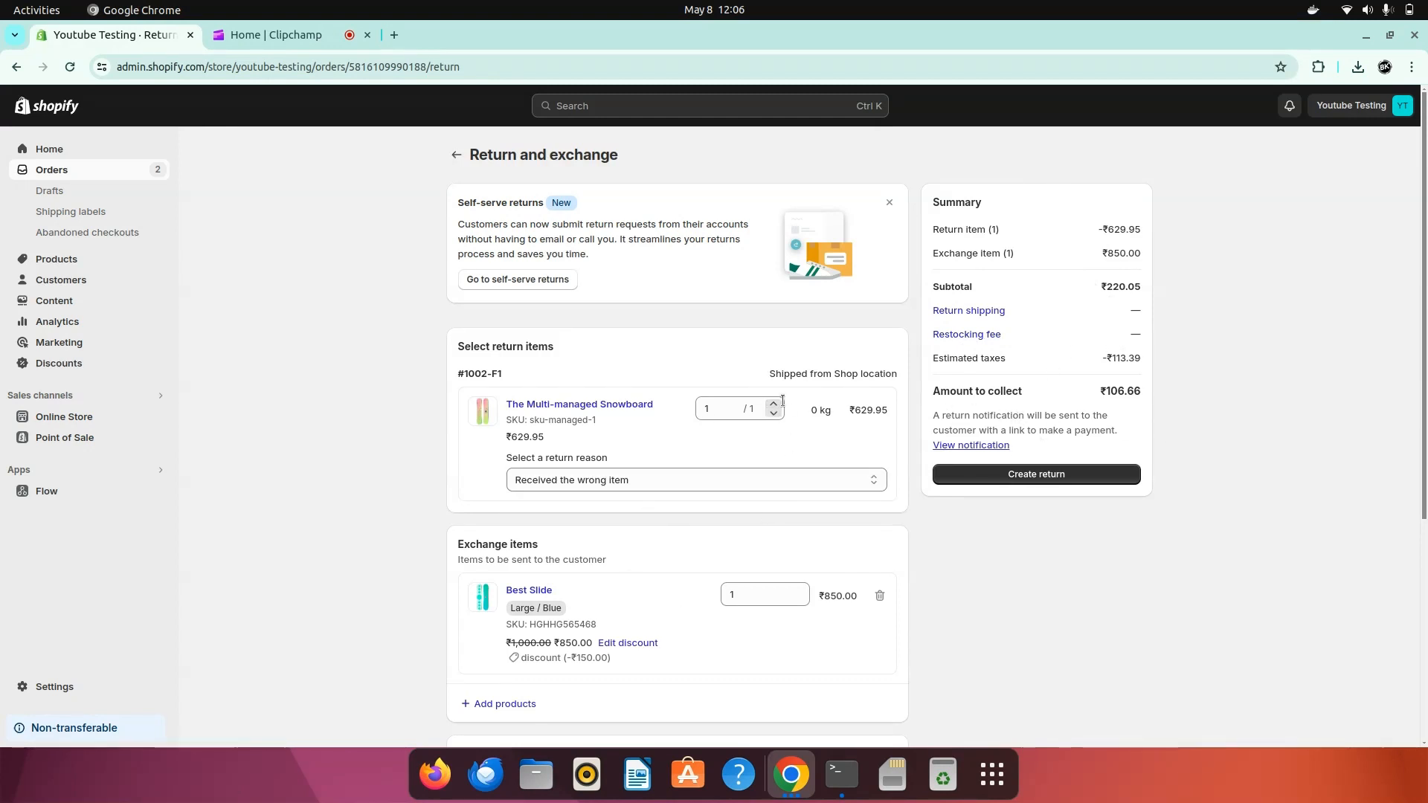
{"action": "scroll", "coordinate": [894, 550], "scroll_direction": "down", "scroll_amount": 6}
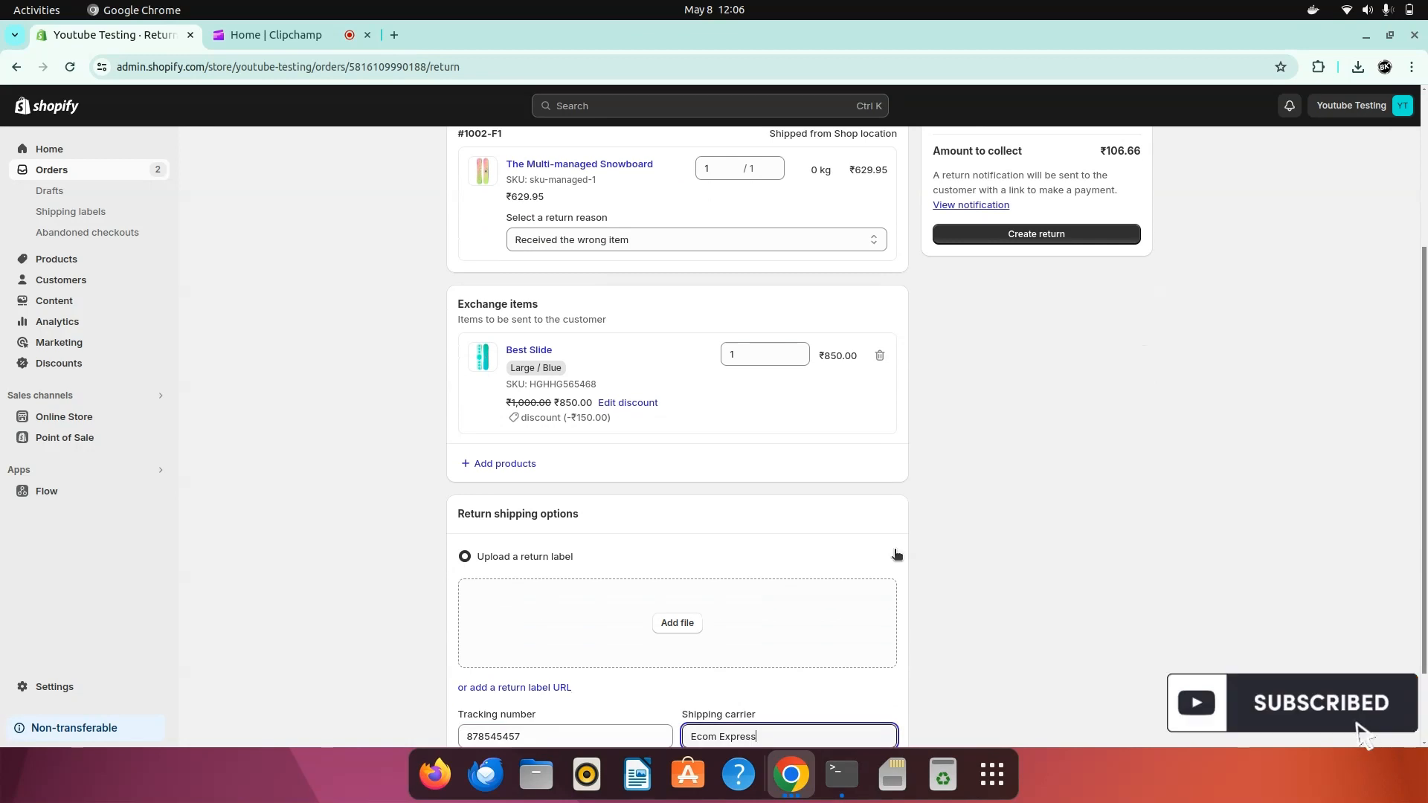
{"action": "scroll", "coordinate": [894, 550], "scroll_direction": "up", "scroll_amount": 6}
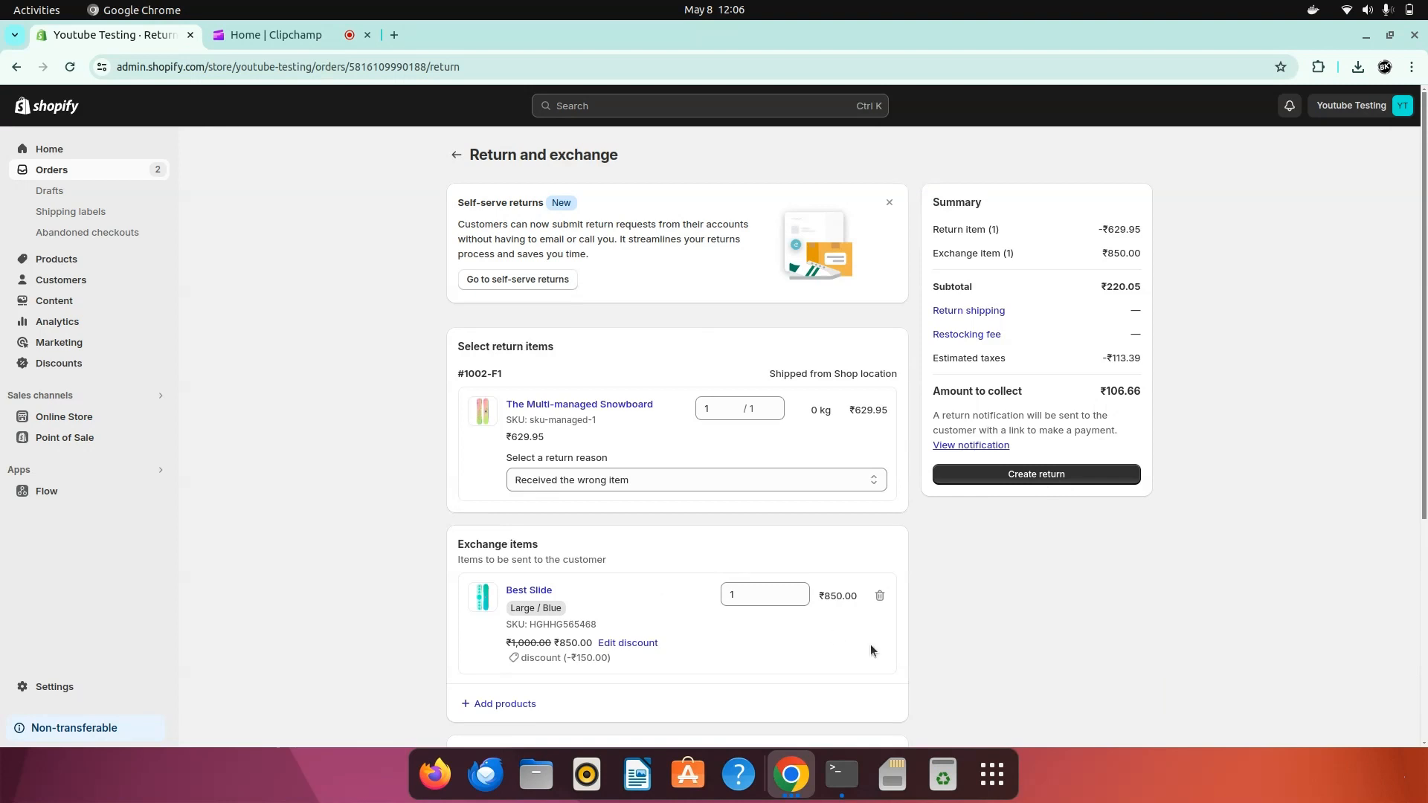
{"action": "left_click", "coordinate": [1039, 478]}
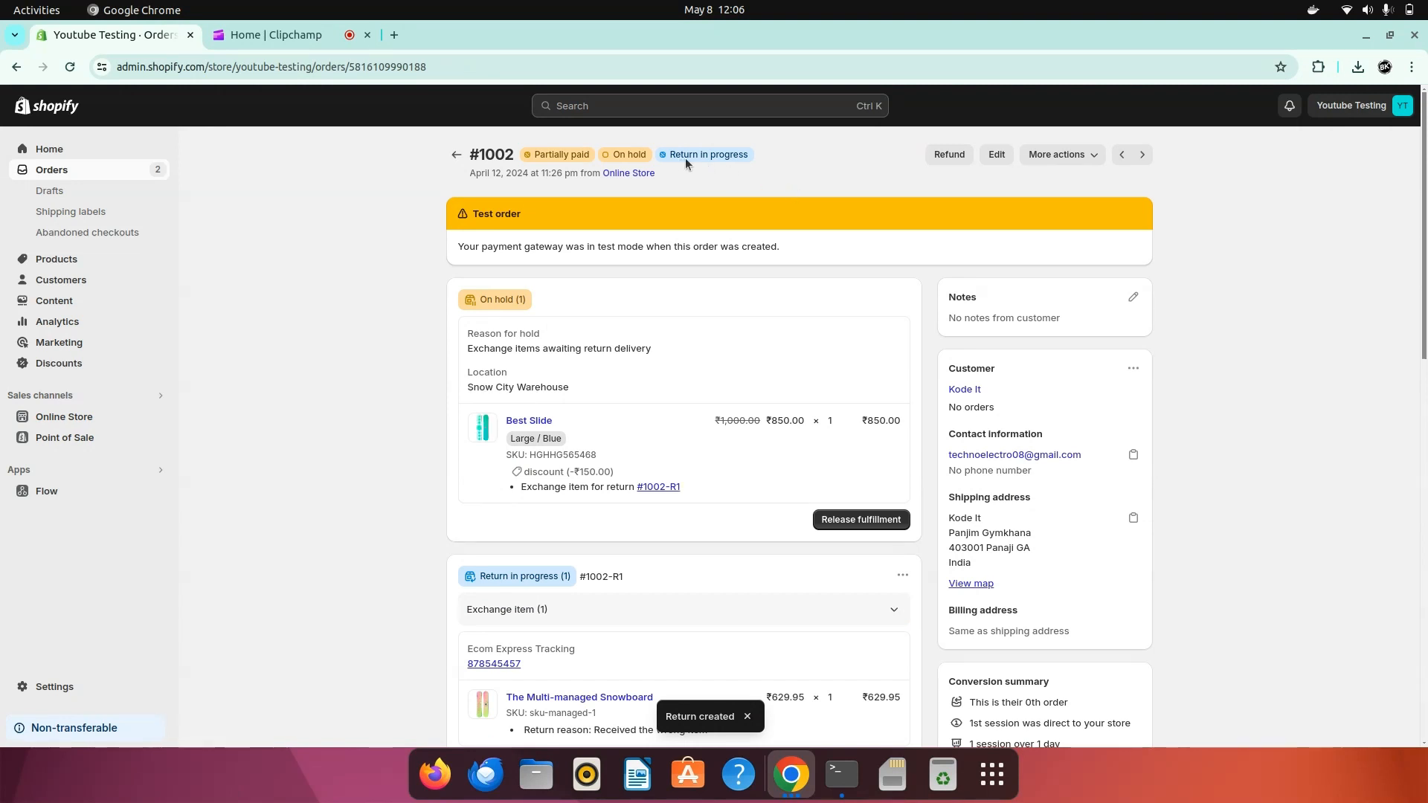
Step: Examine the exchanged order's statuses in the orders list and its hold, return and payment sections on the order page
{"action": "scroll", "coordinate": [678, 388], "scroll_direction": "down", "scroll_amount": 2}
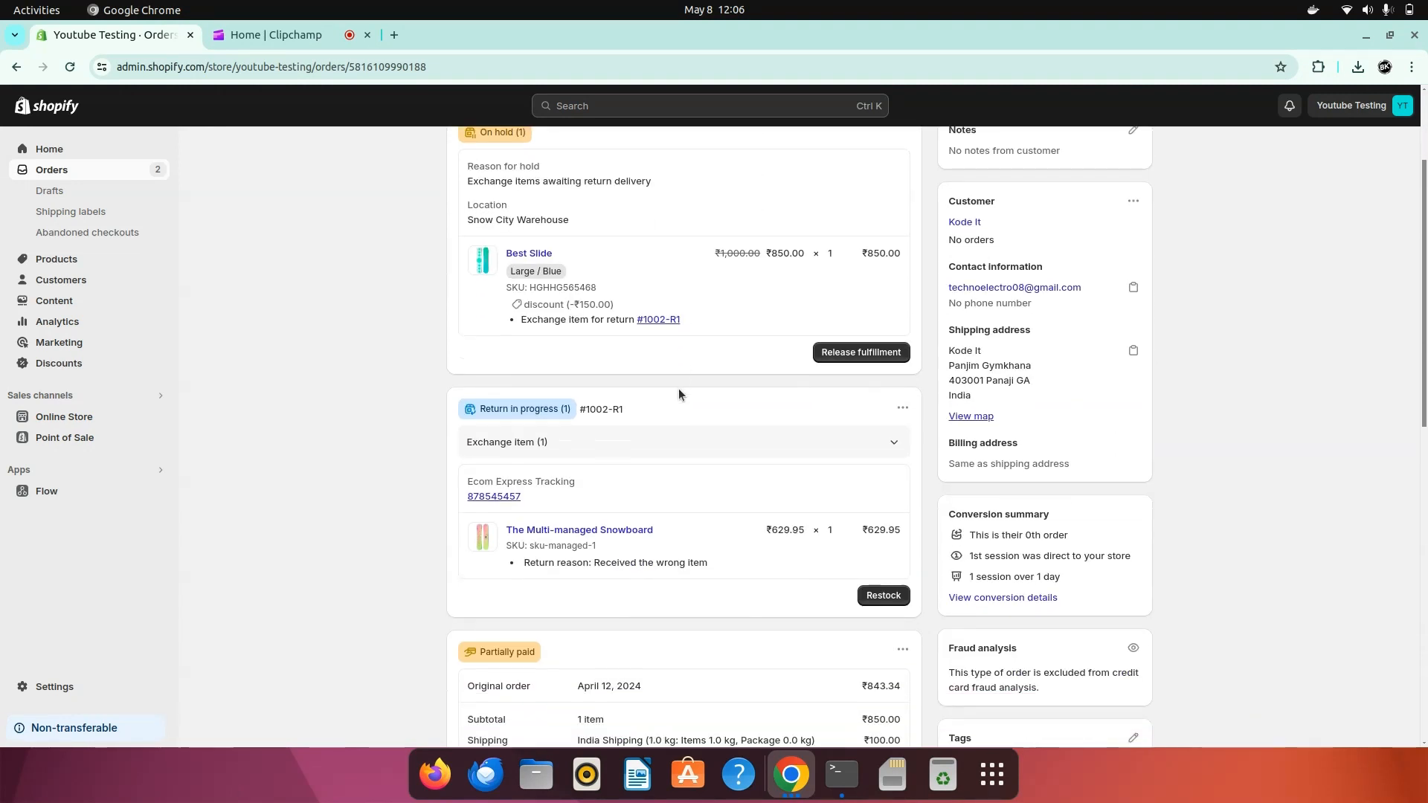
{"action": "left_click", "coordinate": [110, 181]}
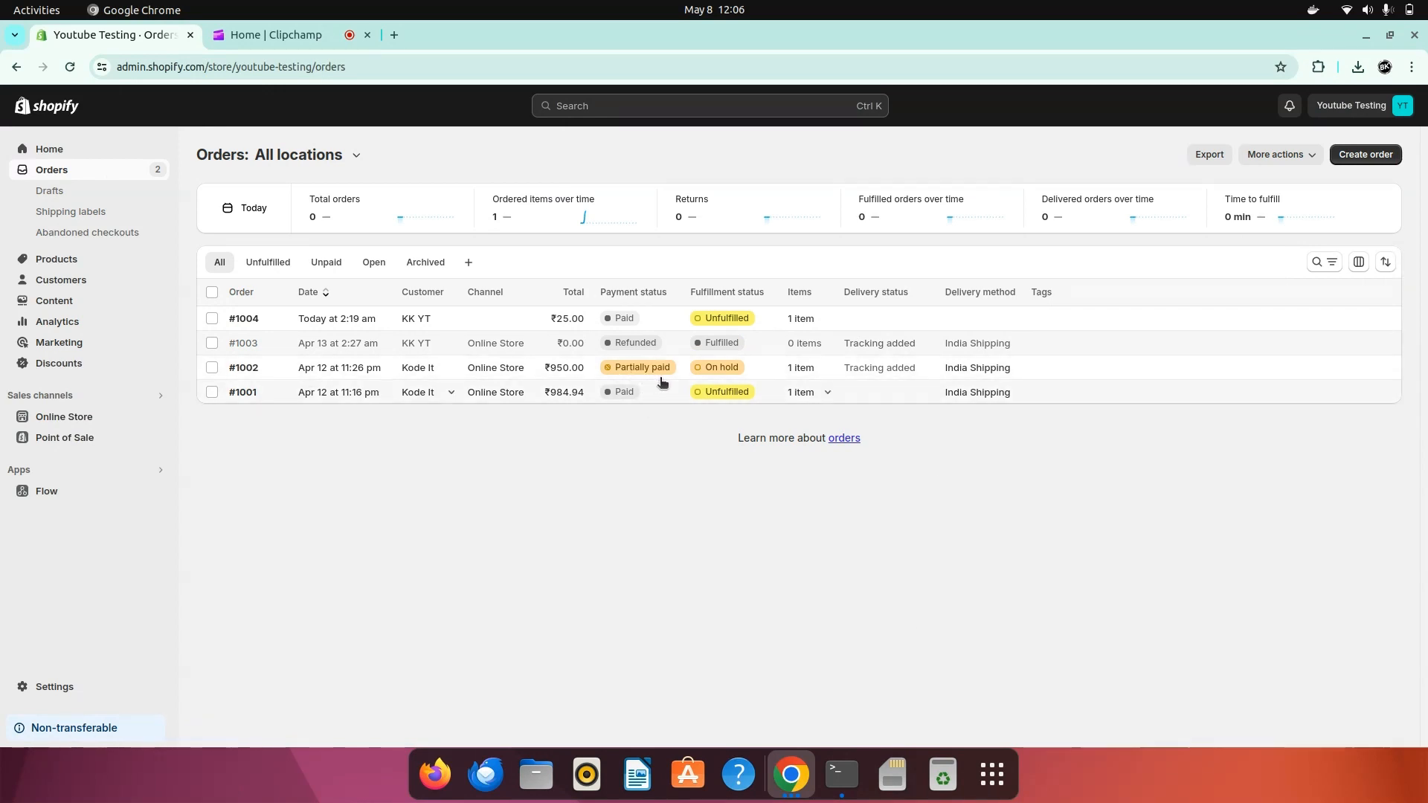
{"action": "left_click", "coordinate": [245, 368]}
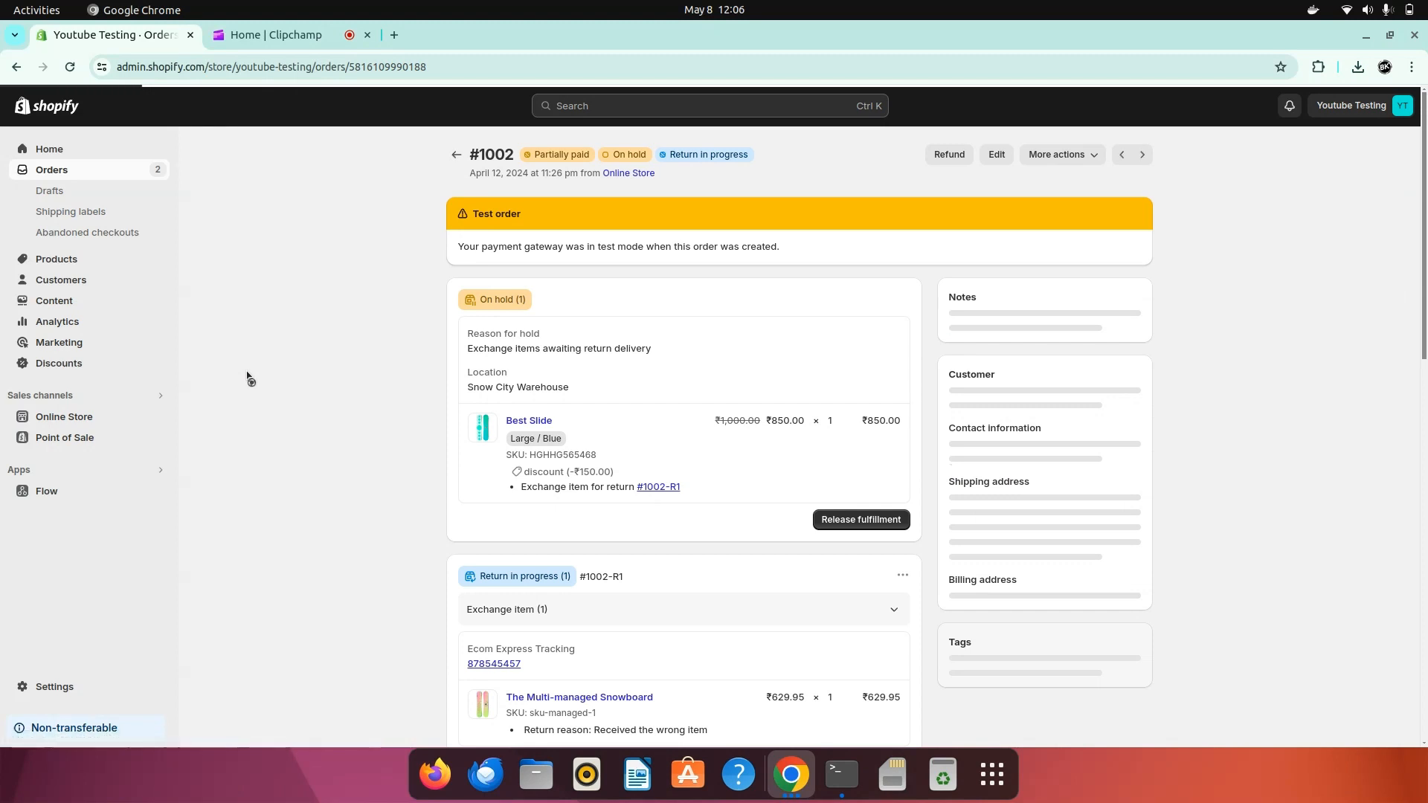
{"action": "scroll", "coordinate": [720, 506], "scroll_direction": "down", "scroll_amount": 2}
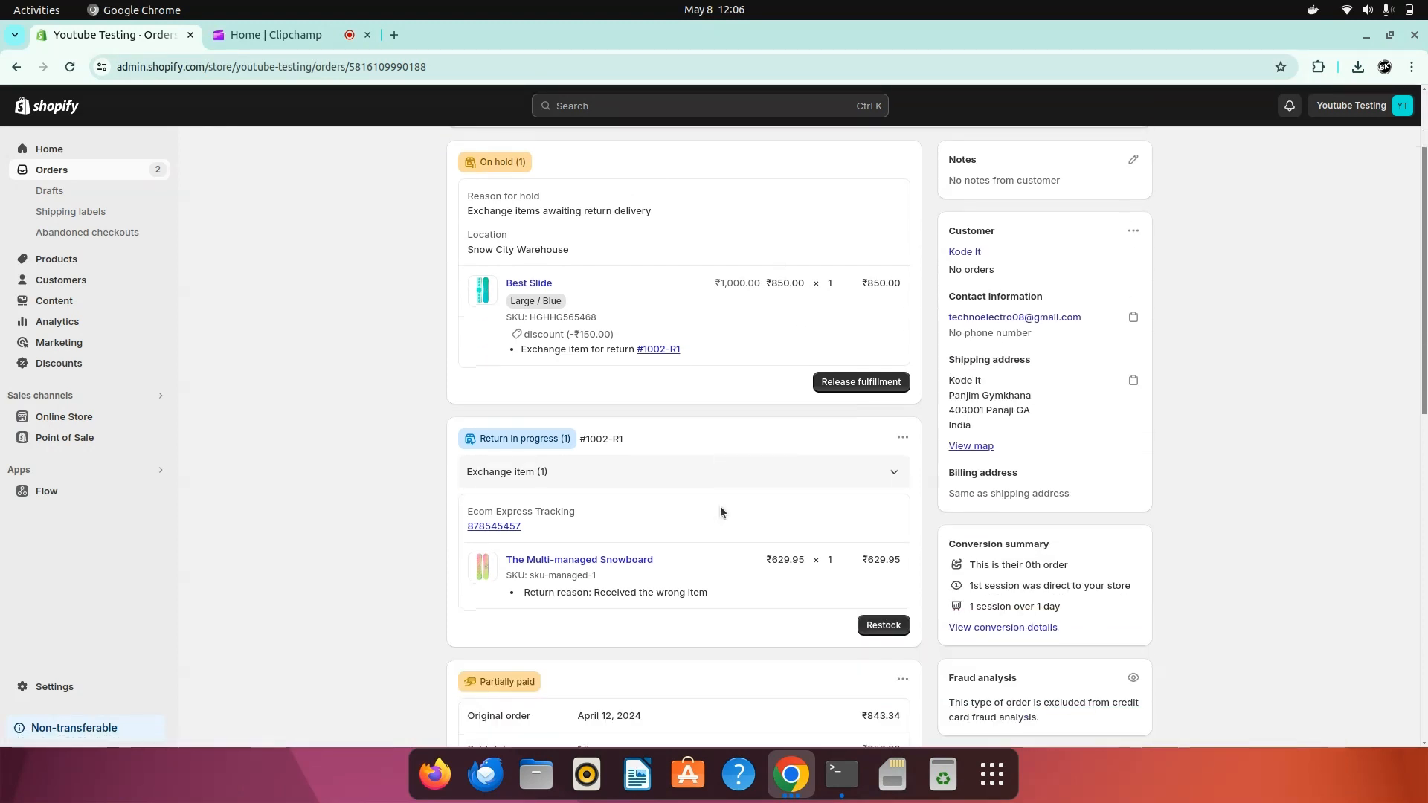
{"action": "scroll", "coordinate": [536, 364], "scroll_direction": "up", "scroll_amount": 2}
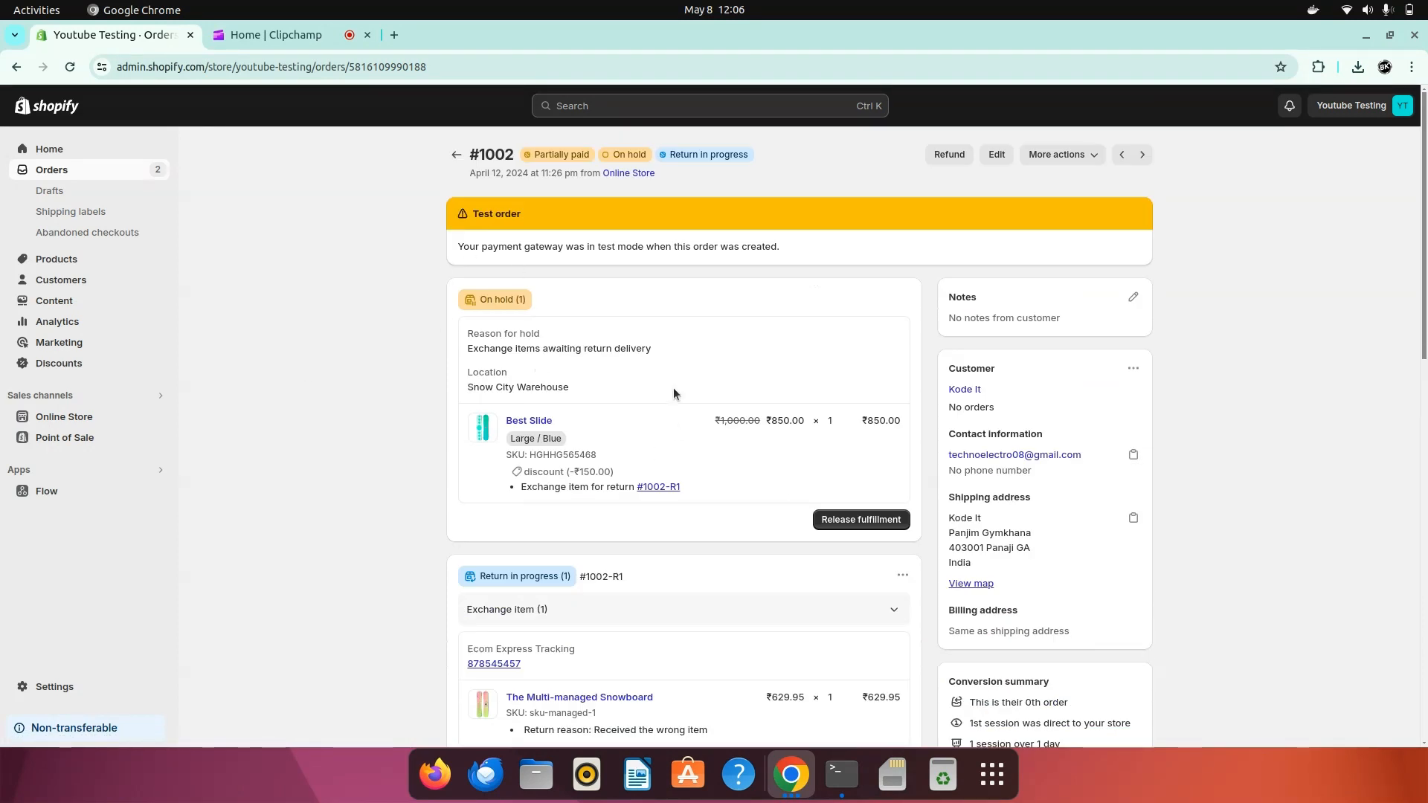
{"action": "scroll", "coordinate": [652, 503], "scroll_direction": "down", "scroll_amount": 3}
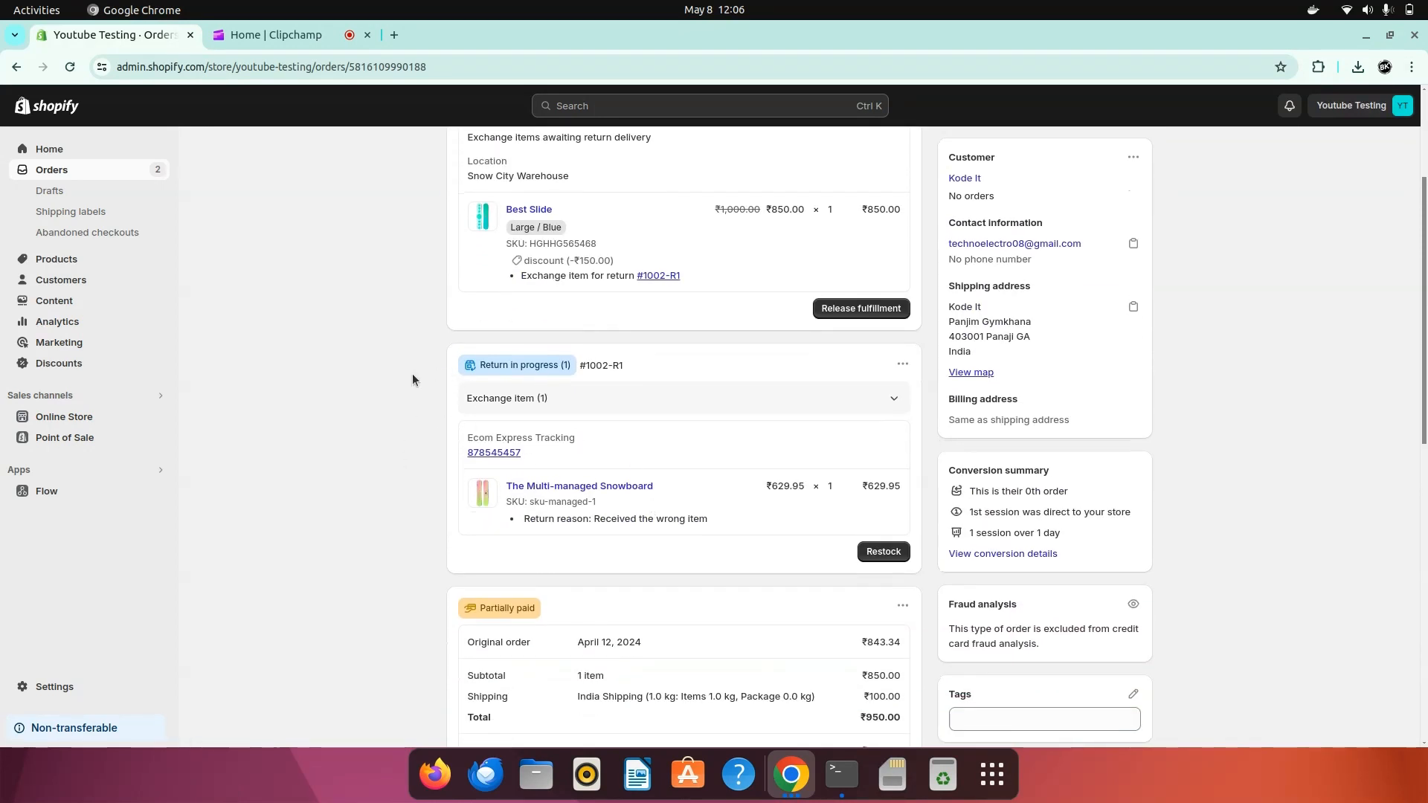
{"action": "scroll", "coordinate": [656, 394], "scroll_direction": "up", "scroll_amount": 3}
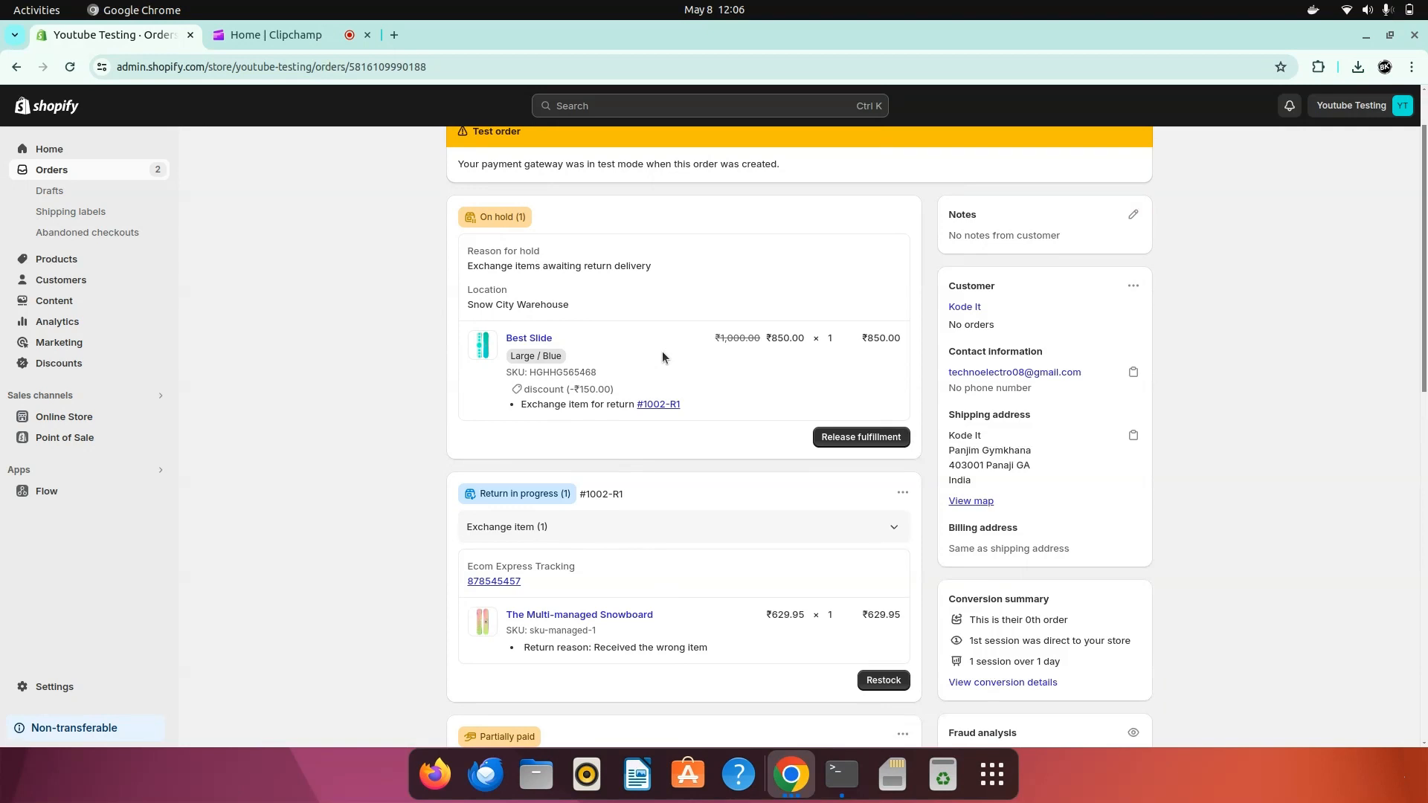
{"action": "scroll", "coordinate": [661, 351], "scroll_direction": "up", "scroll_amount": 2}
{"action": "scroll", "coordinate": [662, 351], "scroll_direction": "down", "scroll_amount": 6}
{"action": "scroll", "coordinate": [662, 351], "scroll_direction": "up", "scroll_amount": 6}
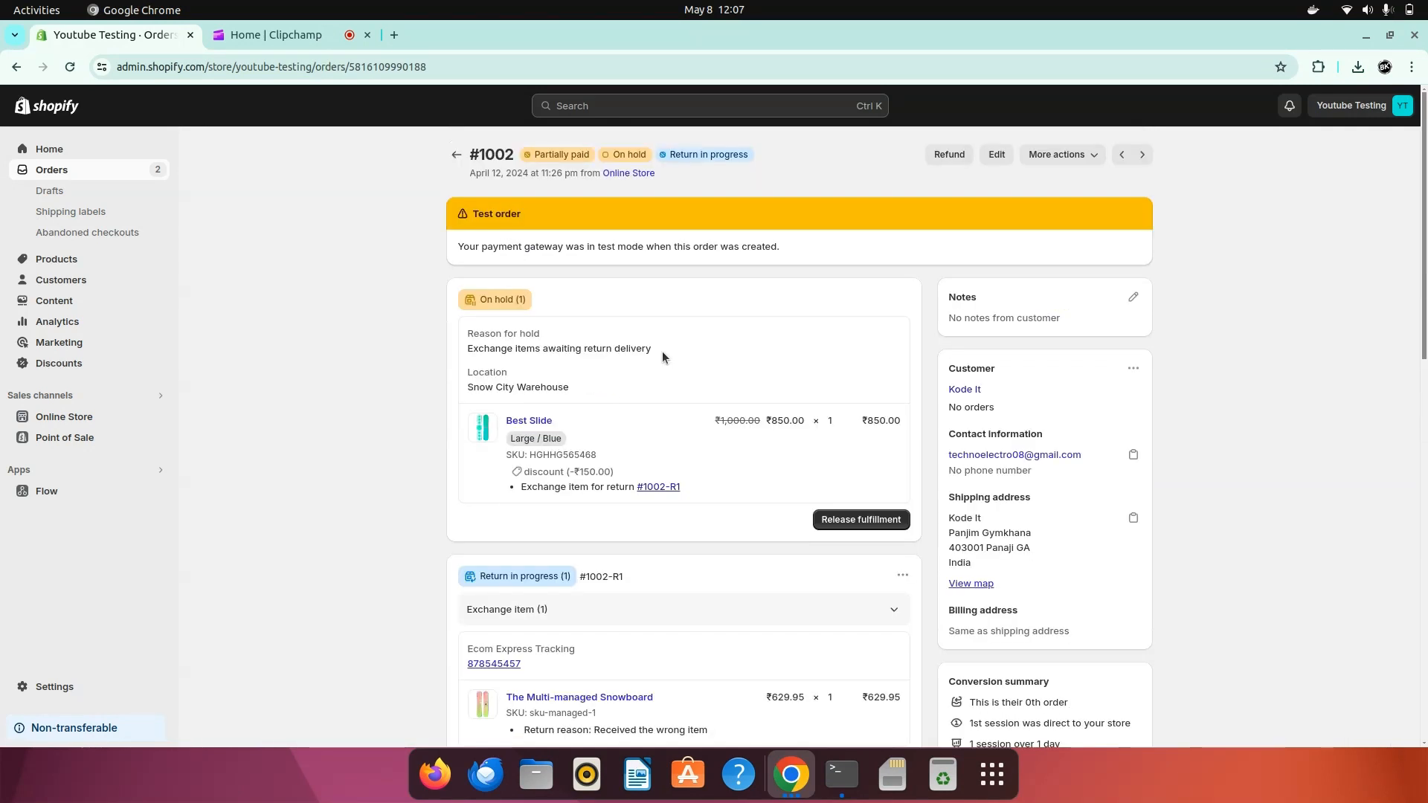